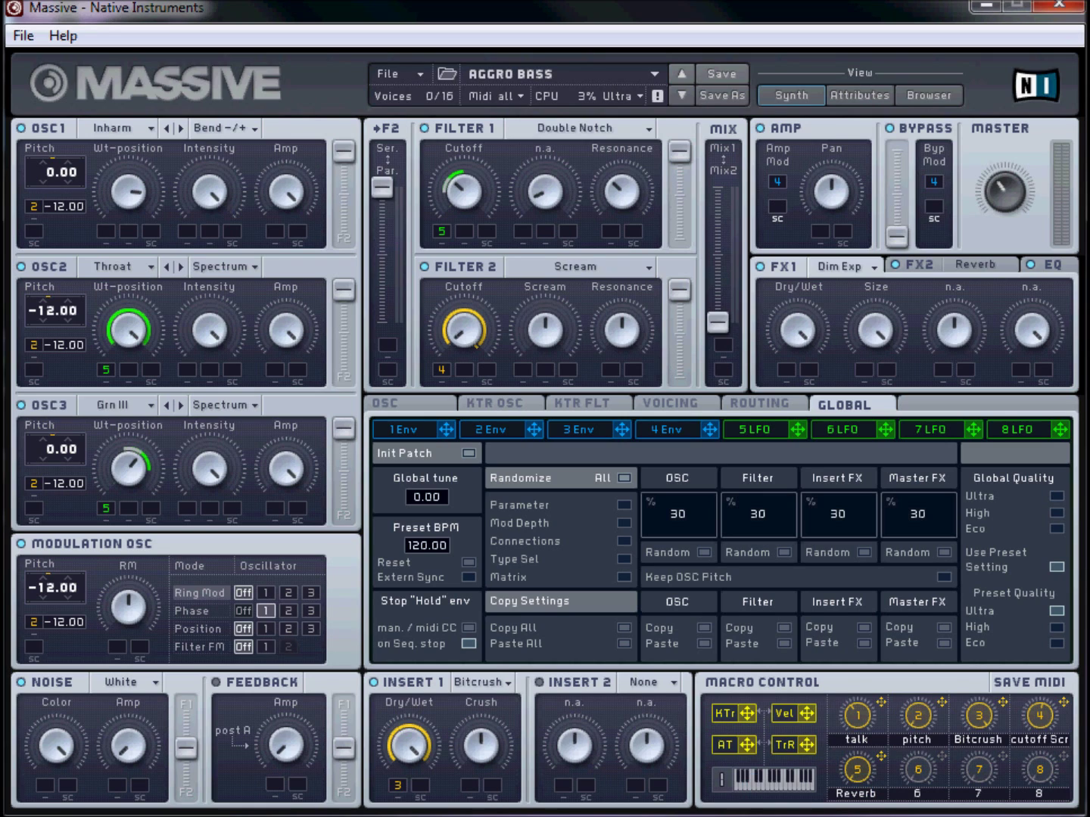
- Switch to FL Studio 10 and, back in Massive, start a new sound
mouse_move(280, 815)
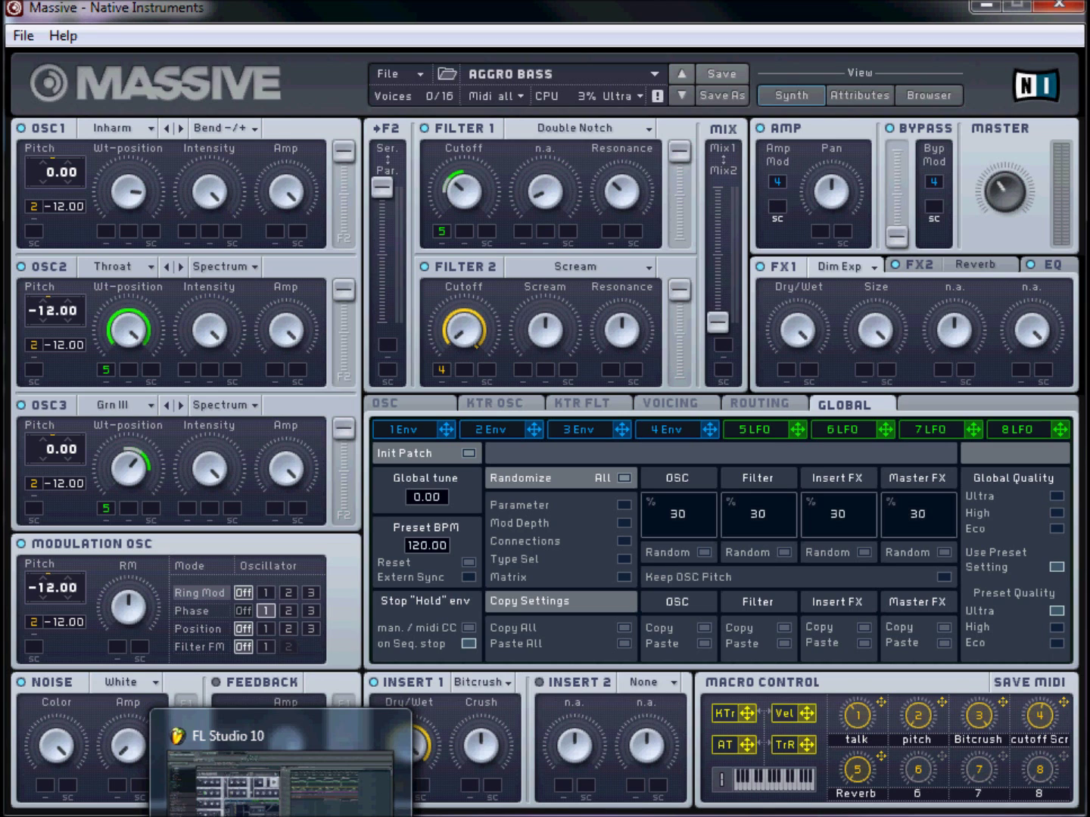
left_click(280, 794)
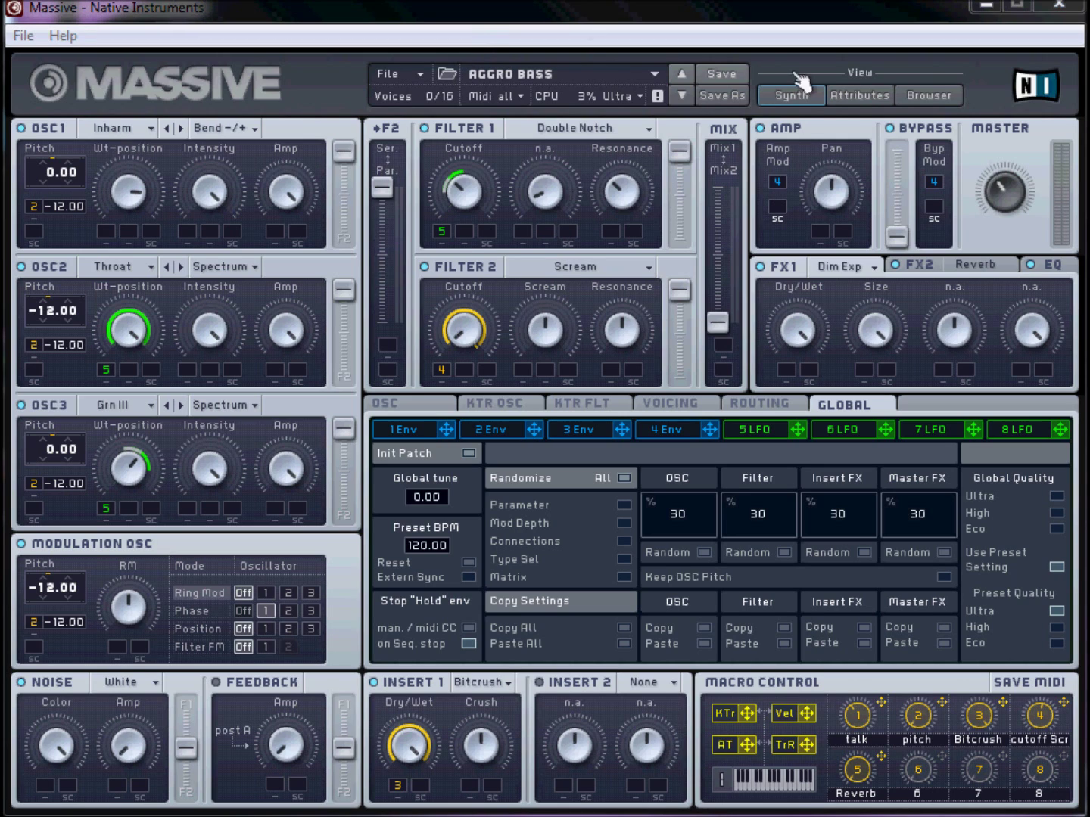
left_click(401, 74)
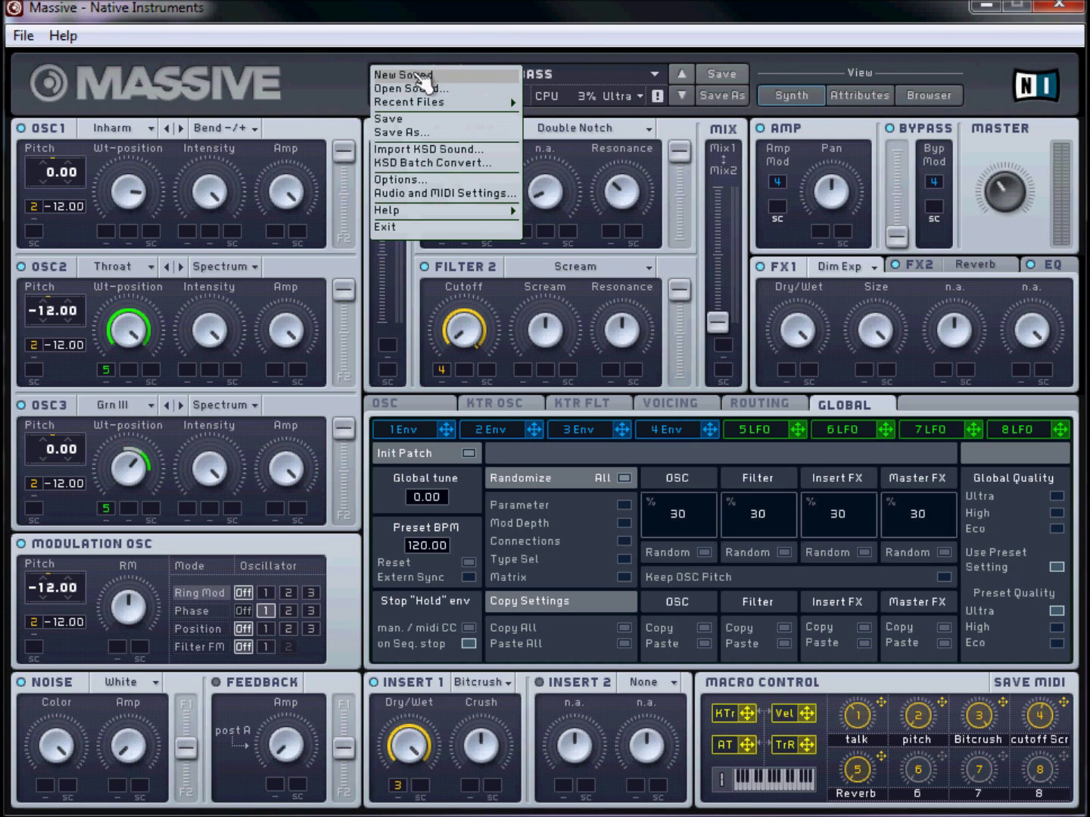
left_click(430, 79)
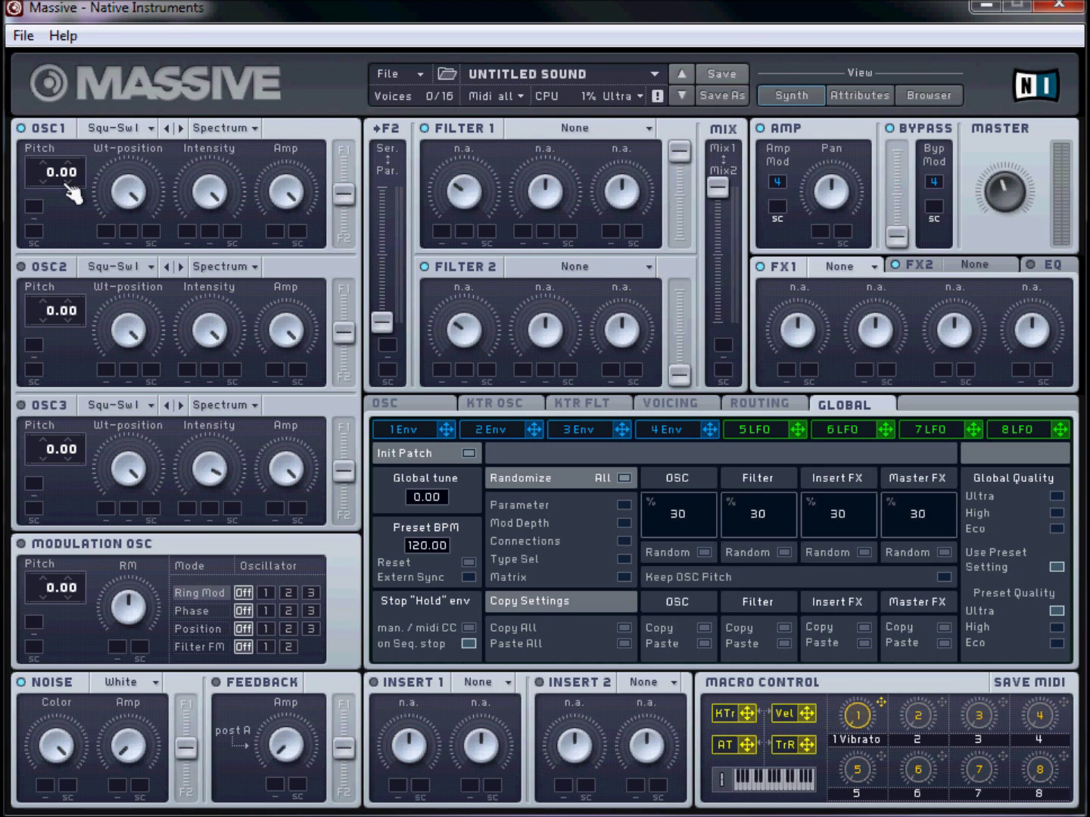
- Set OSC1 to the Inharmonic wavetable, lower its Wt-position slightly, and route its output fully to F1
left_click(128, 130)
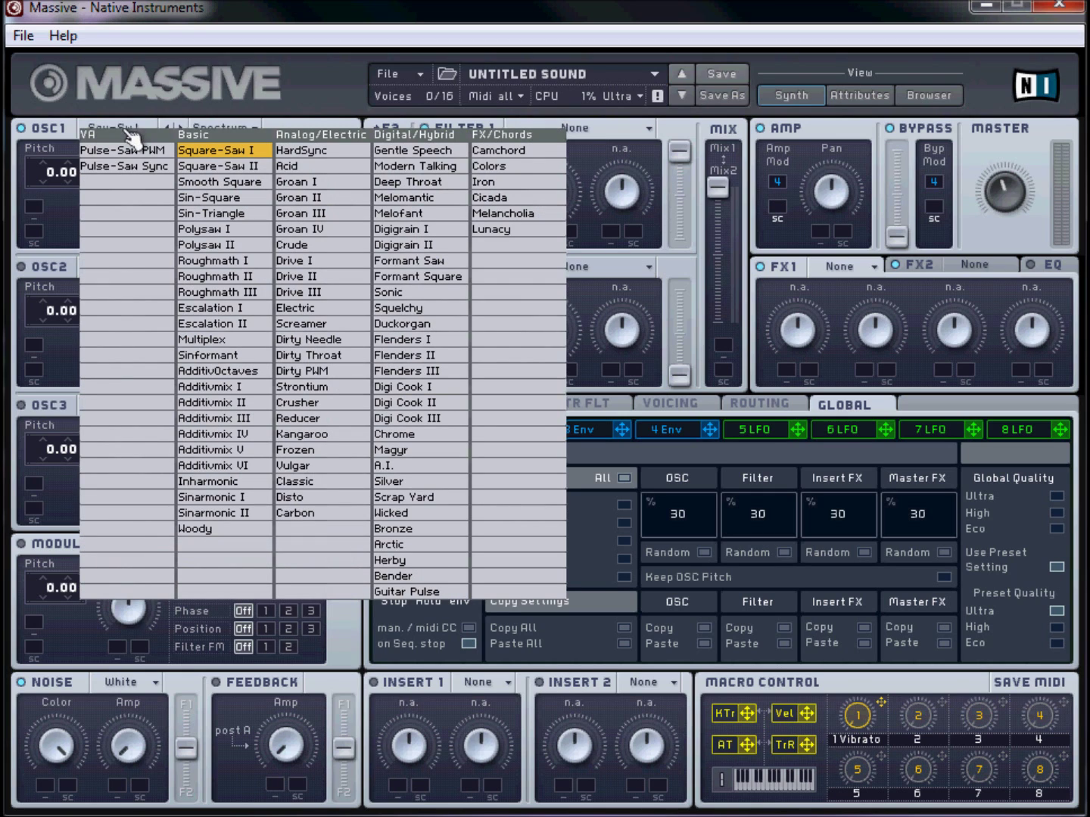
left_click(216, 485)
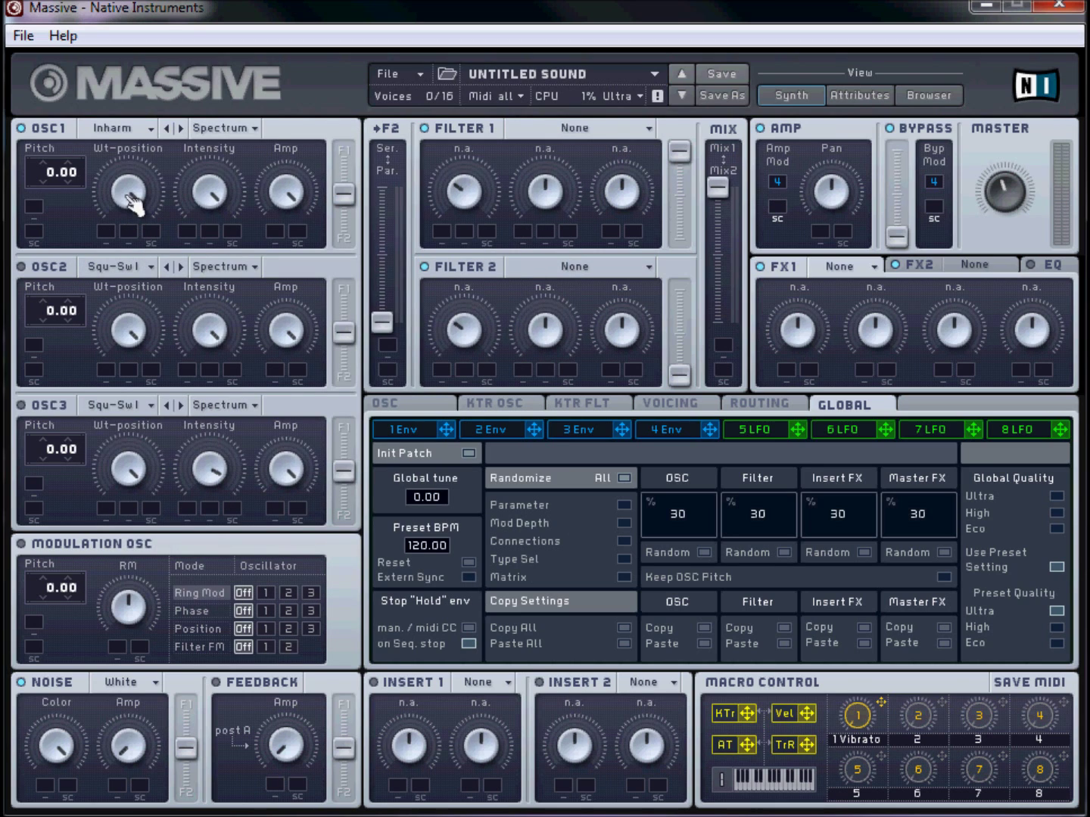
left_click_drag(127, 195, 131, 224)
left_click_drag(348, 199, 349, 112)
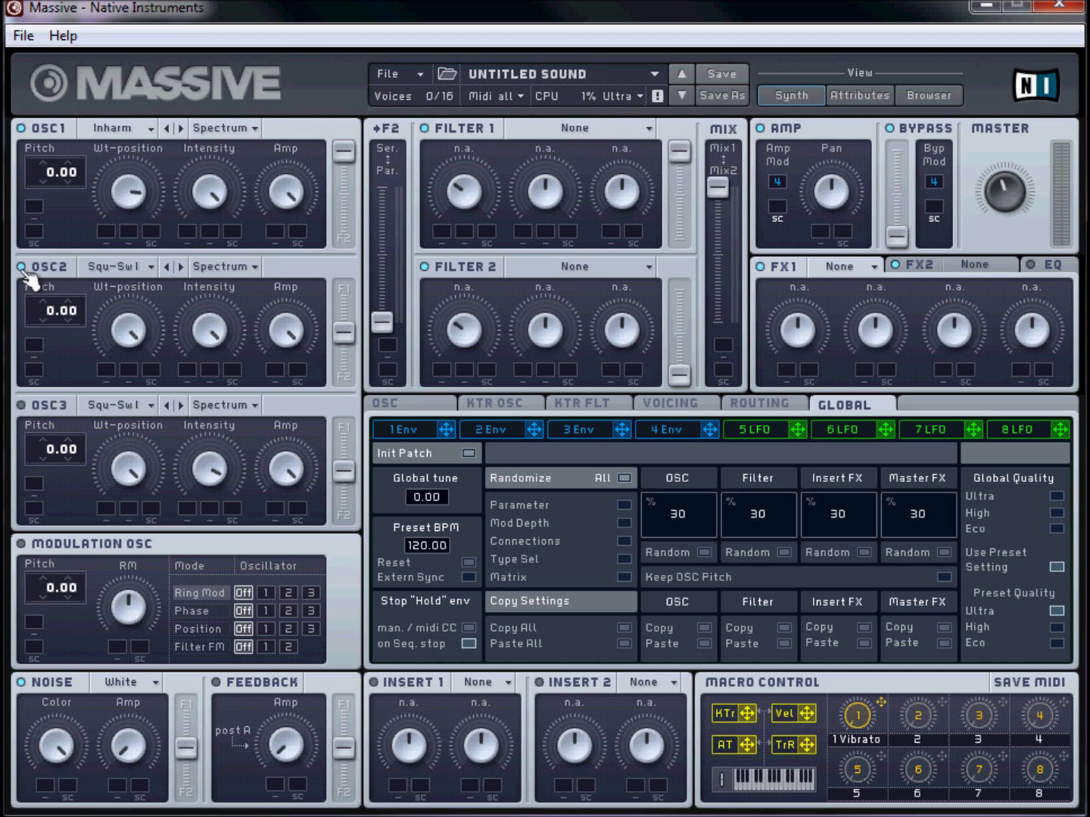
- Enable OSC2 with the Dirty Throat wavetable routed fully to F1, and set OSC1's wavetable mode to Bend -/+
left_click(129, 281)
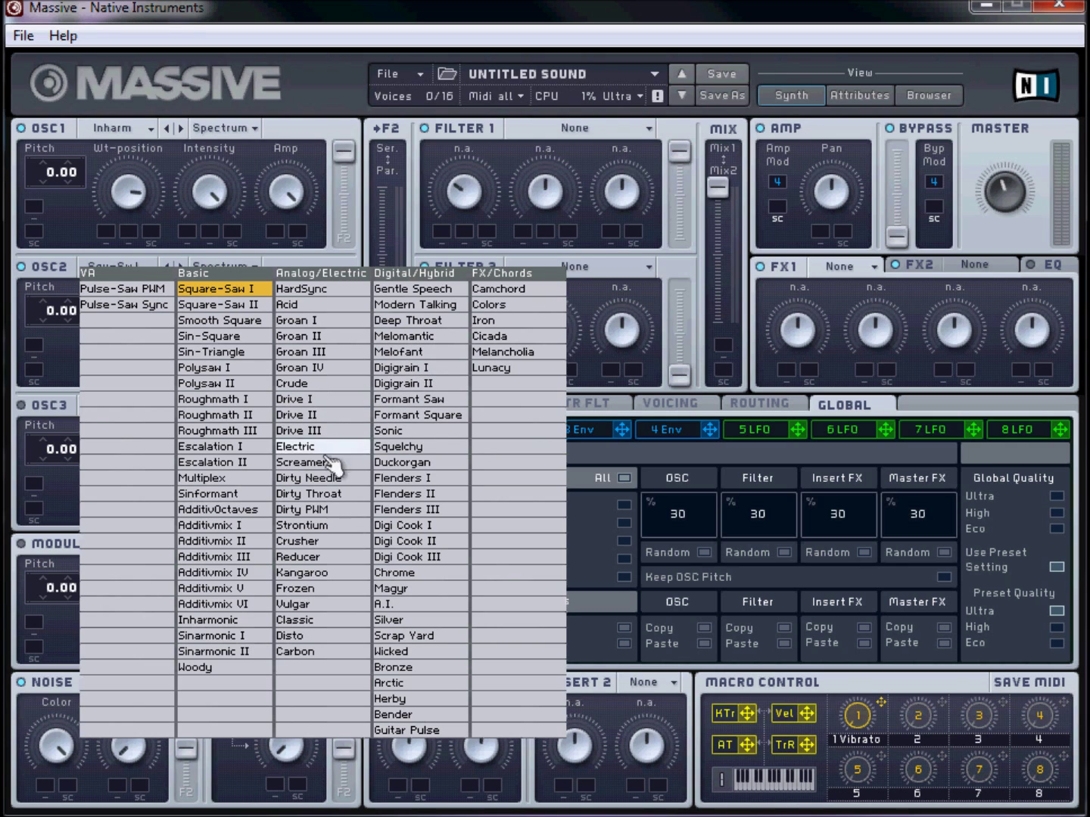
left_click(317, 494)
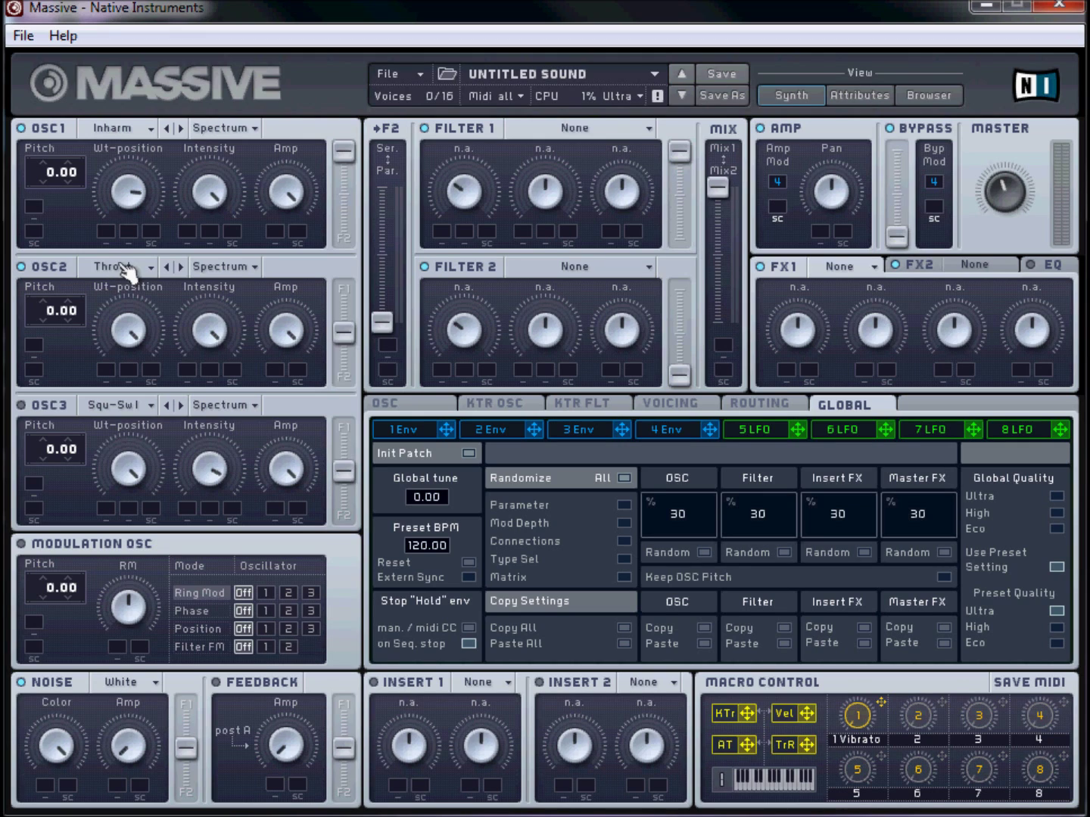
left_click(237, 142)
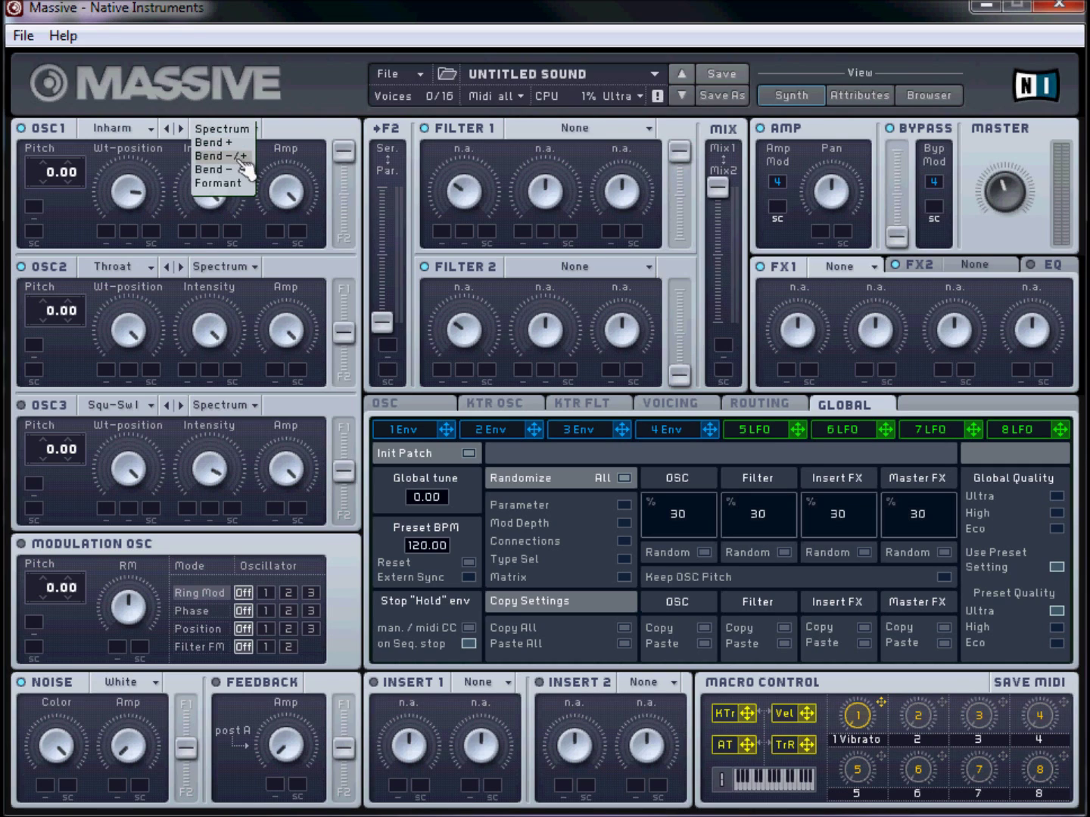
left_click(239, 159)
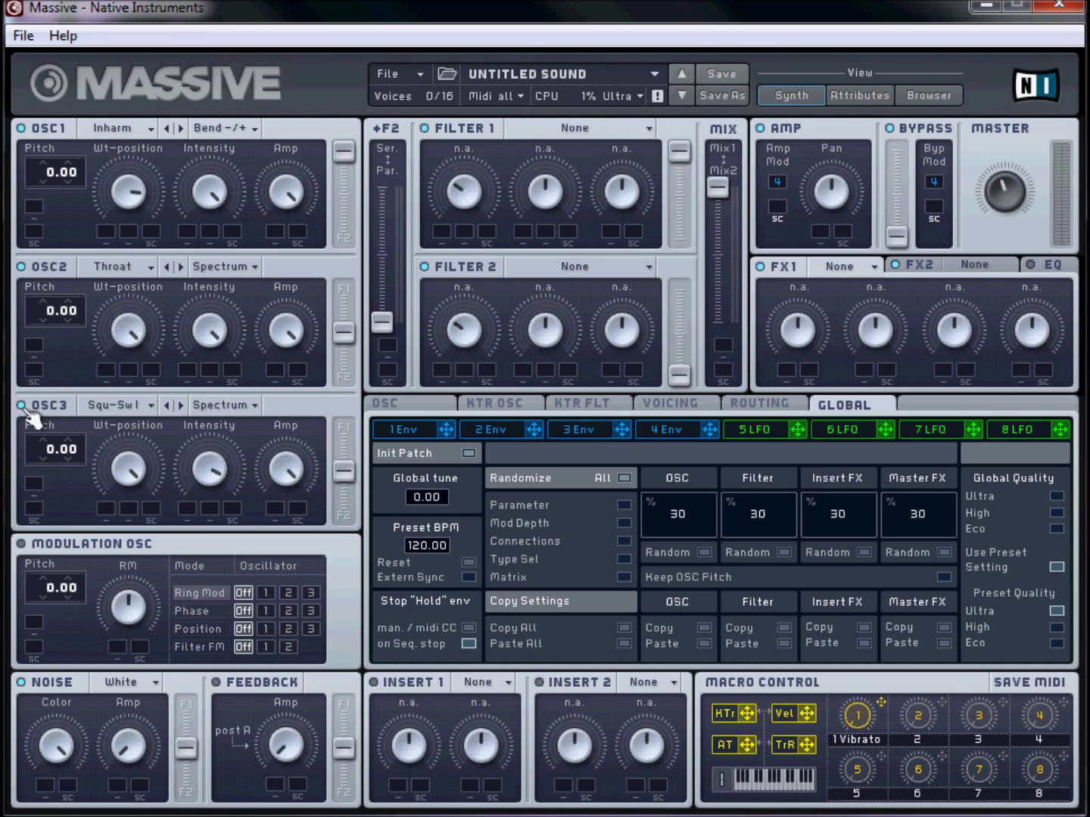
left_click_drag(345, 330, 342, 310)
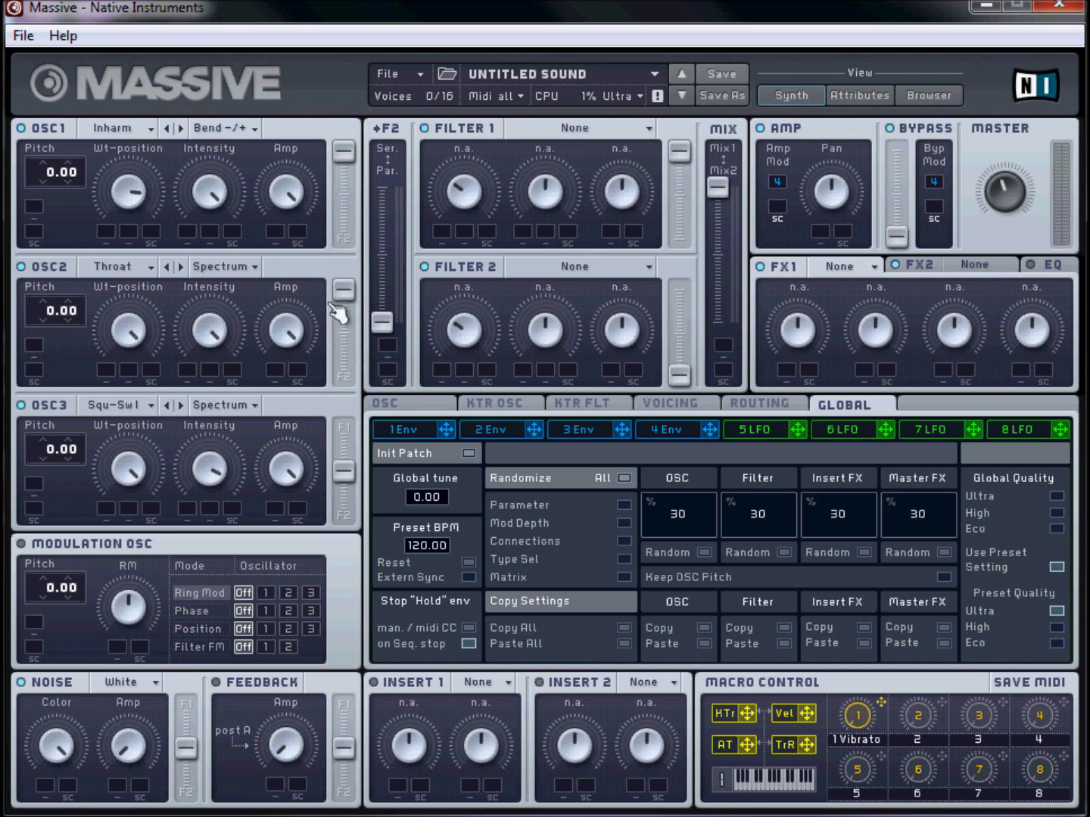
- Set OSC3 to the Groan III wavetable with a reduced Wt-position and full Intensity, and route it fully to F1
left_click(136, 415)
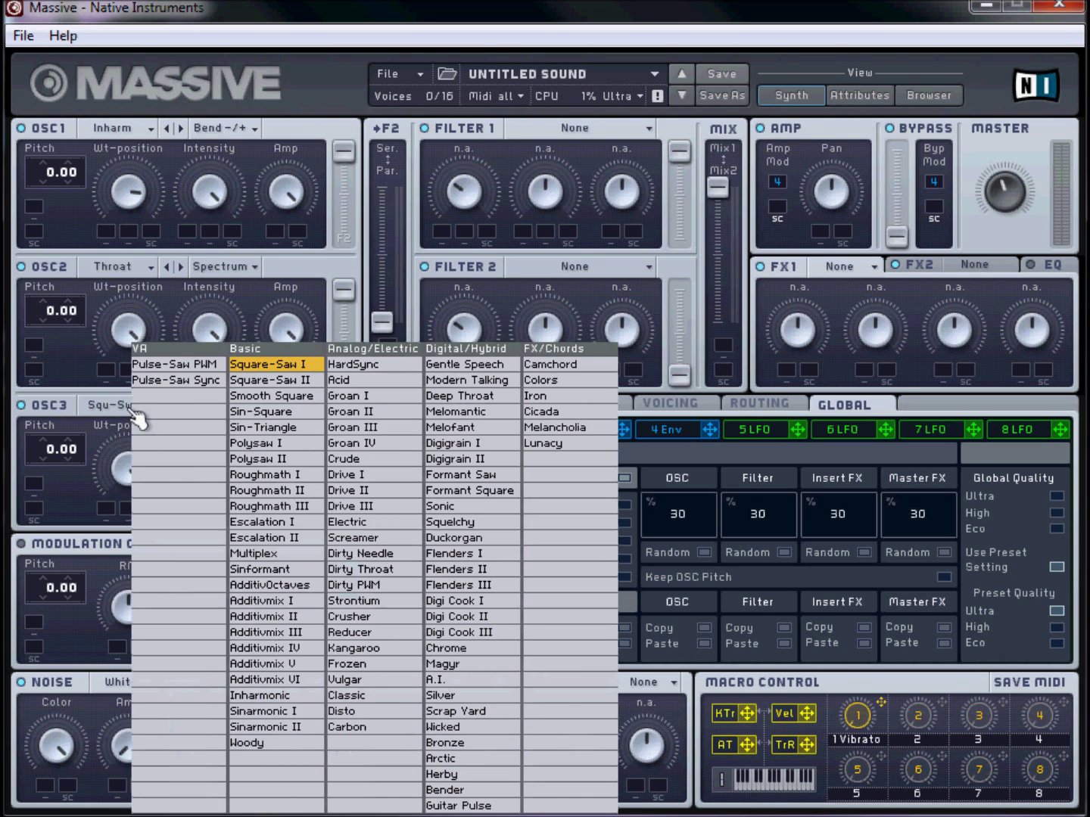
left_click(349, 428)
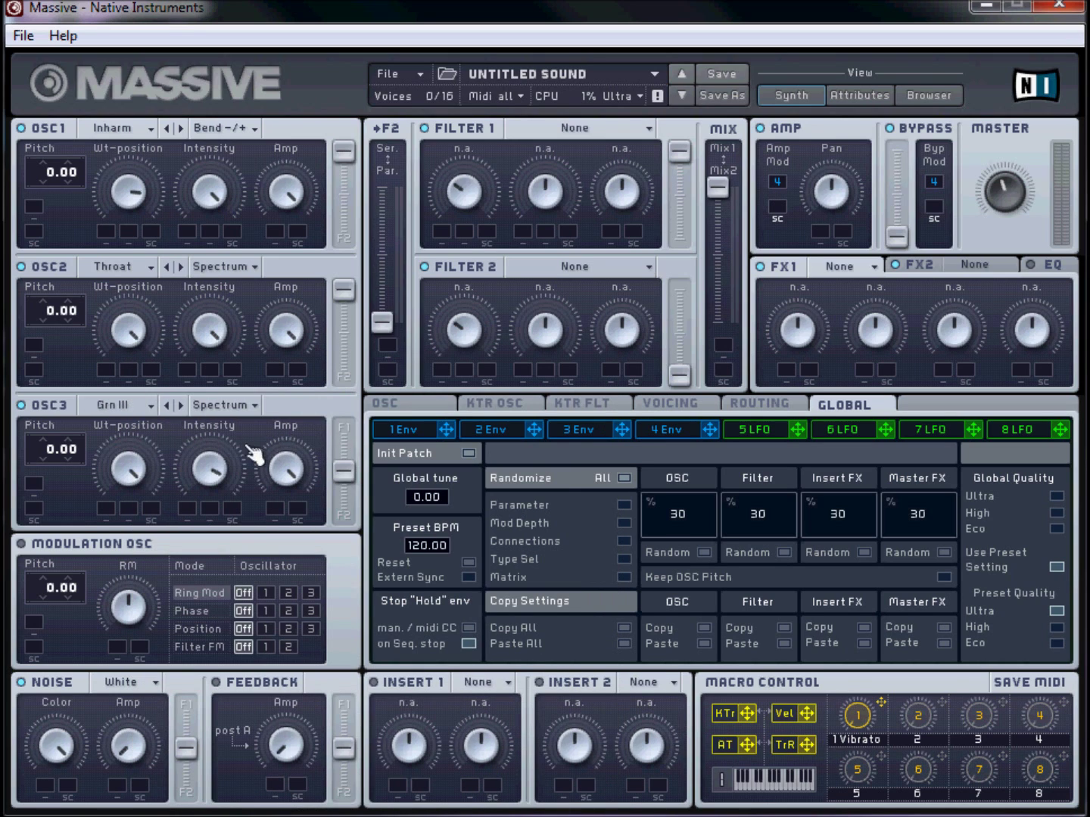
left_click_drag(132, 469, 137, 548)
left_click_drag(344, 478, 357, 396)
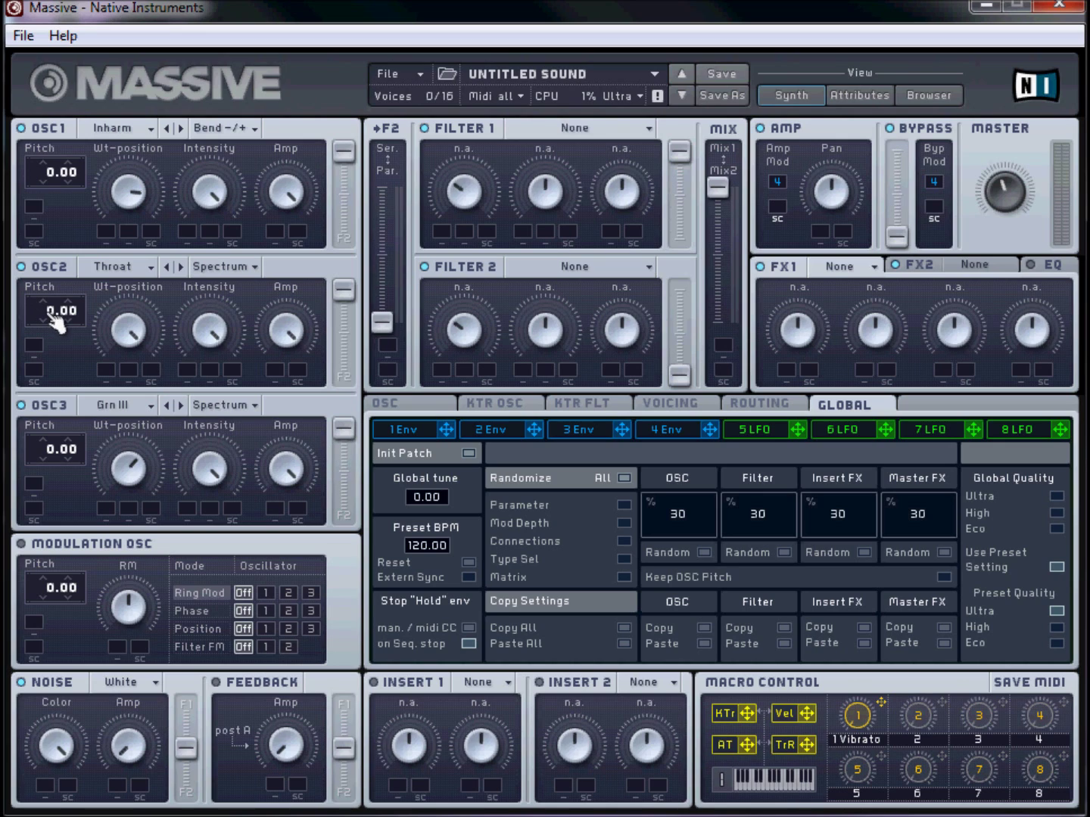
- Set OSC2's pitch to -12.00 and assign macro 2 to the pitch of all three oscillators and the Modulation Osc
left_click_drag(54, 319, 56, 351)
left_click_drag(535, 407, 36, 208)
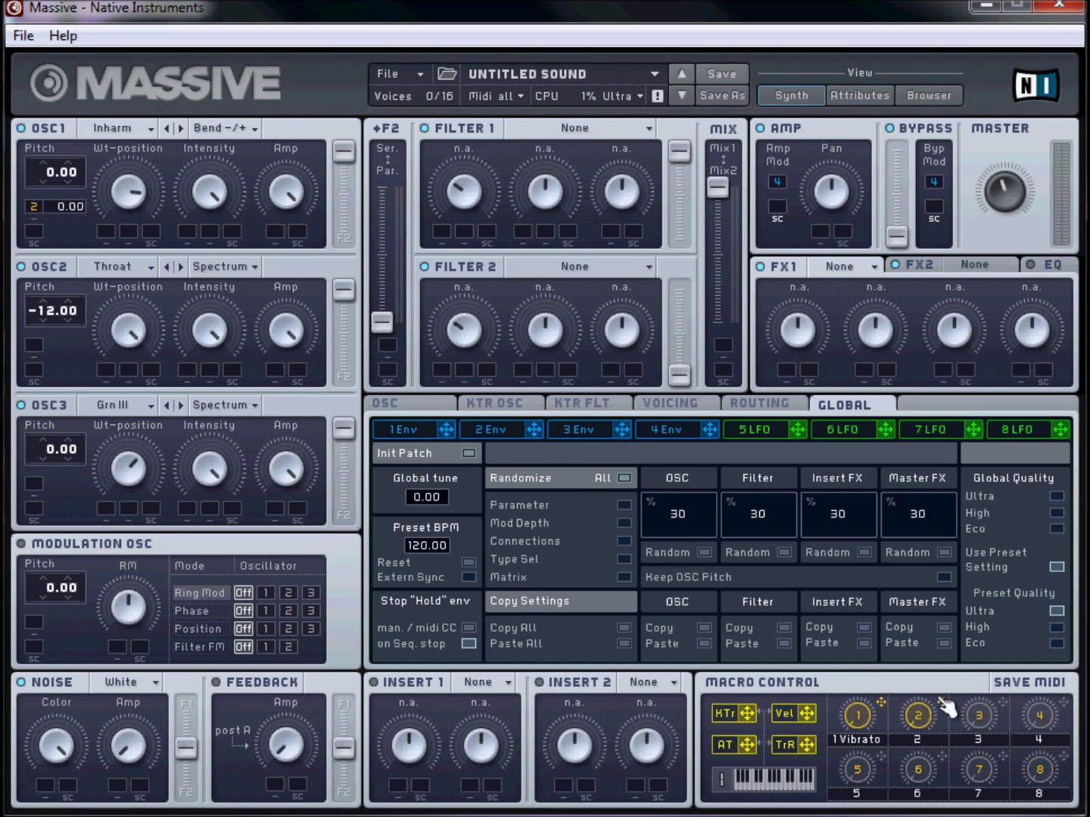
left_click_drag(948, 711, 34, 355)
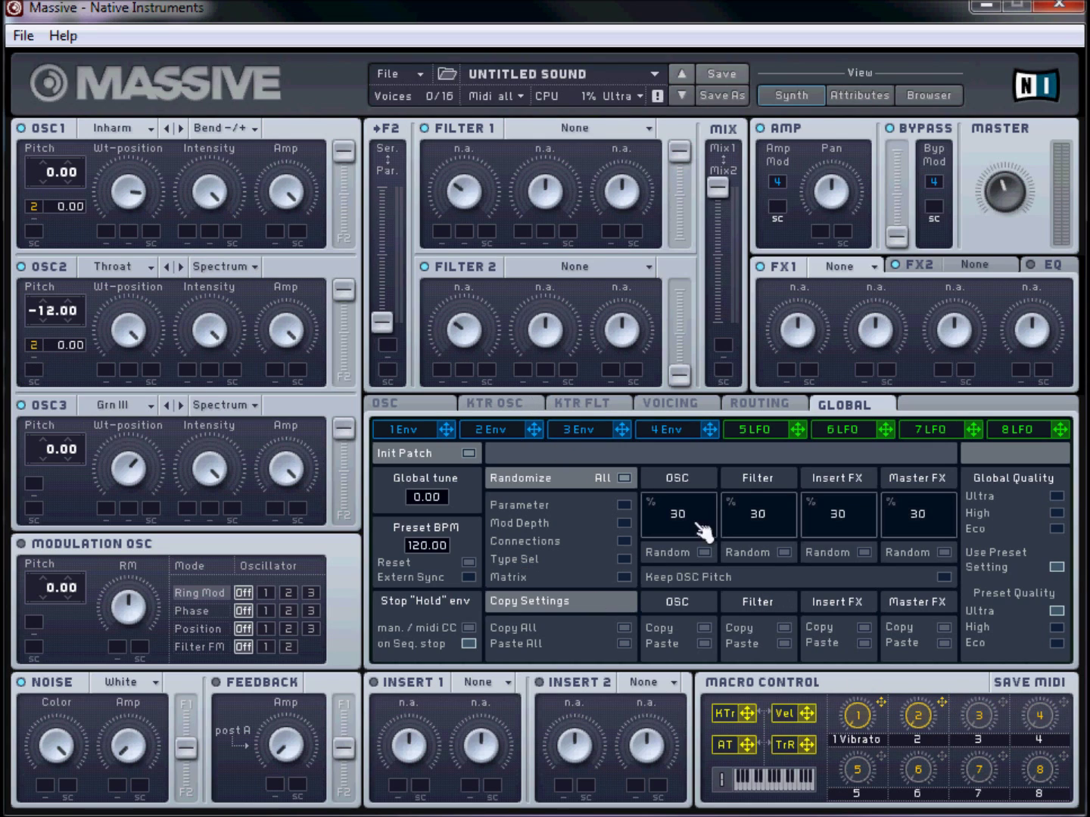
left_click_drag(951, 710, 37, 486)
left_click_drag(938, 708, 45, 629)
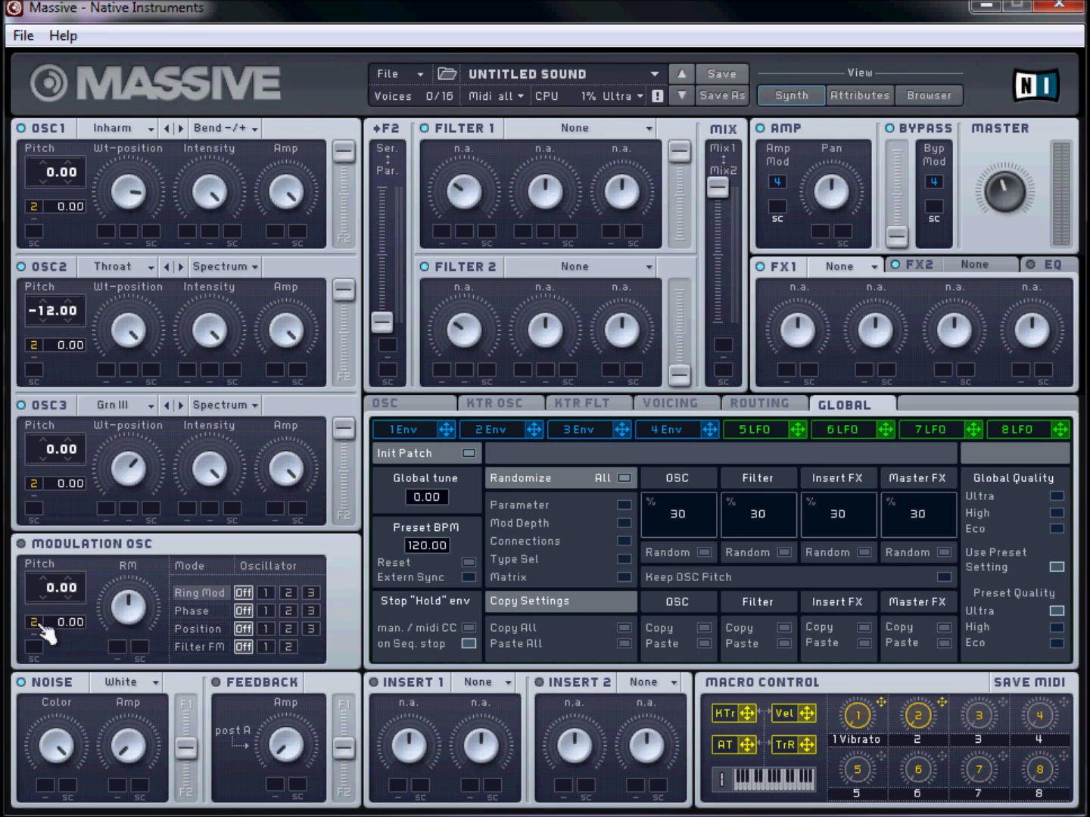
- Enable the Modulation Osc at pitch -12.00 and set macro 2's pitch modulation amount to -12.00 on all four oscillators
left_click(22, 543)
mouse_move(54, 606)
left_mouse_down()
mouse_move(47, 598)
mouse_move(61, 628)
left_mouse_up()
left_click_drag(66, 207, 69, 241)
left_click_drag(65, 351, 64, 372)
left_click_drag(66, 483, 66, 522)
left_click_drag(71, 630, 67, 662)
- Set the F2 routing fully to serial and Filter 1 to Double Notch, lowering its middle knob and Resonance
left_click_drag(148, 467, 135, 413)
left_click_drag(383, 324, 385, 172)
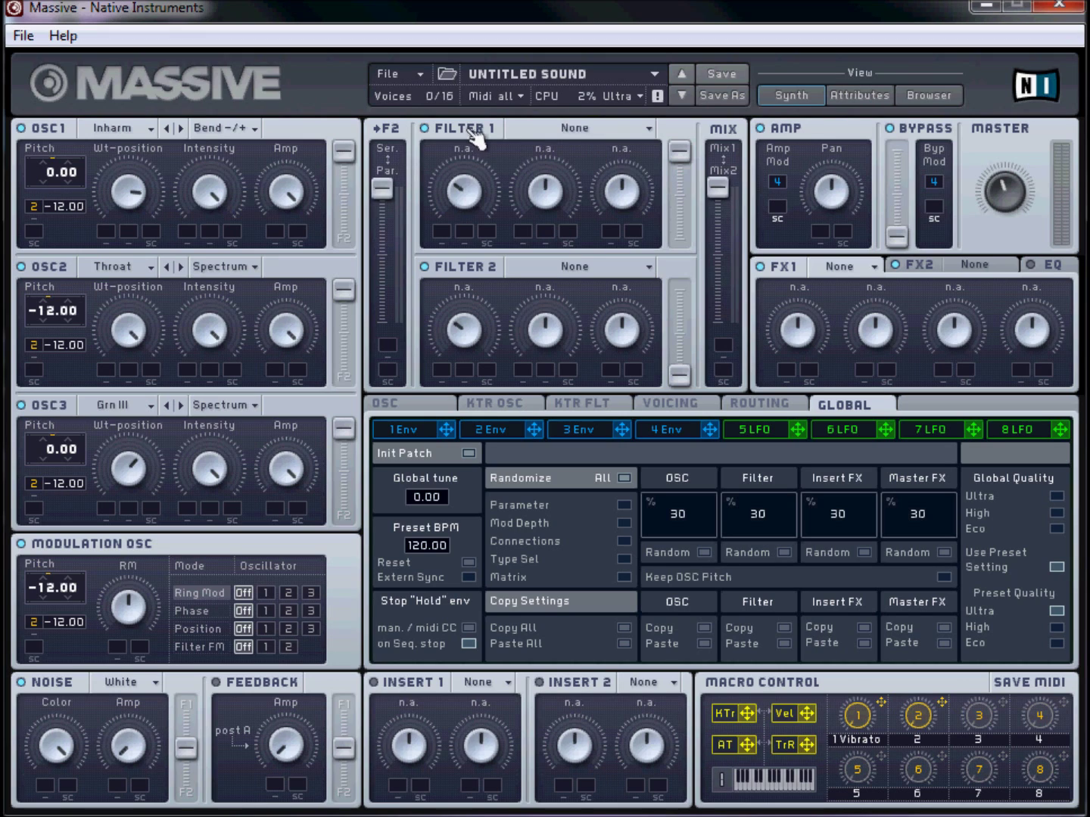
left_click(532, 134)
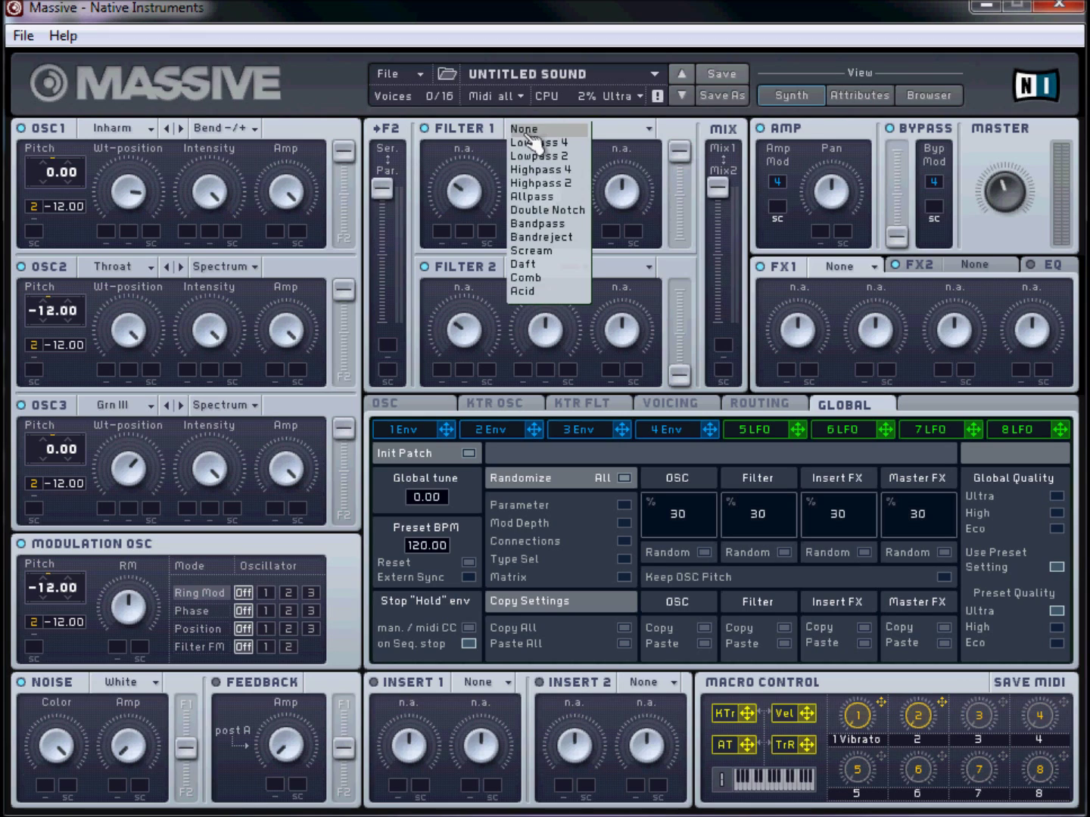
left_click(567, 213)
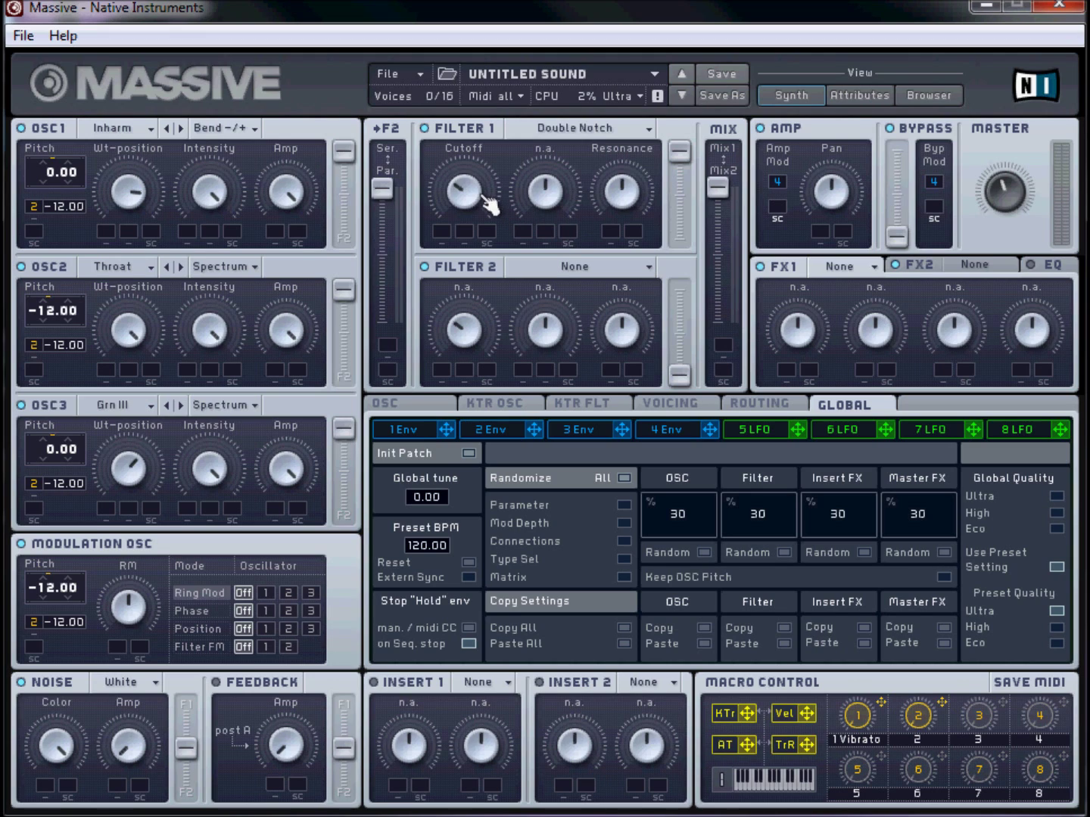
left_click_drag(548, 203, 552, 282)
mouse_move(627, 200)
left_mouse_down()
mouse_move(632, 245)
mouse_move(627, 215)
mouse_move(618, 208)
mouse_move(611, 221)
left_mouse_up()
- Set Filter 2 to Scream at full output, with minimum Cutoff modulated by macro 4 over its full range, and move the mix fully to Mix2
left_click(570, 273)
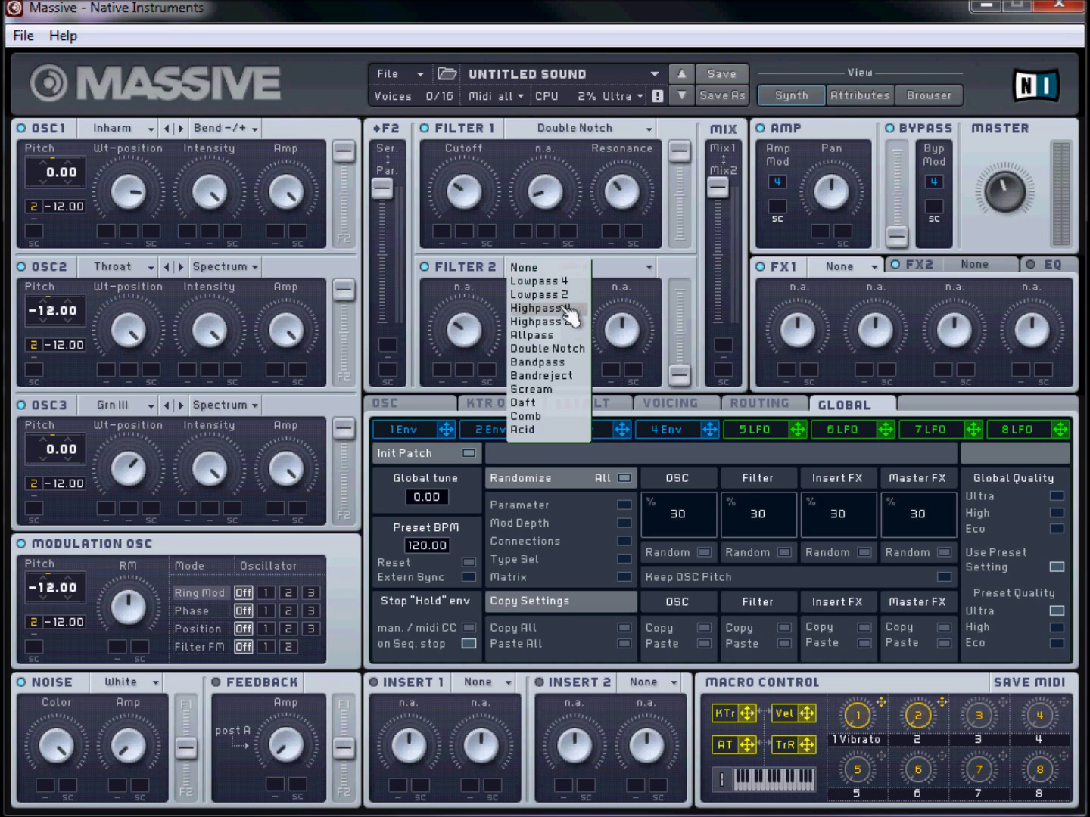
left_click(555, 389)
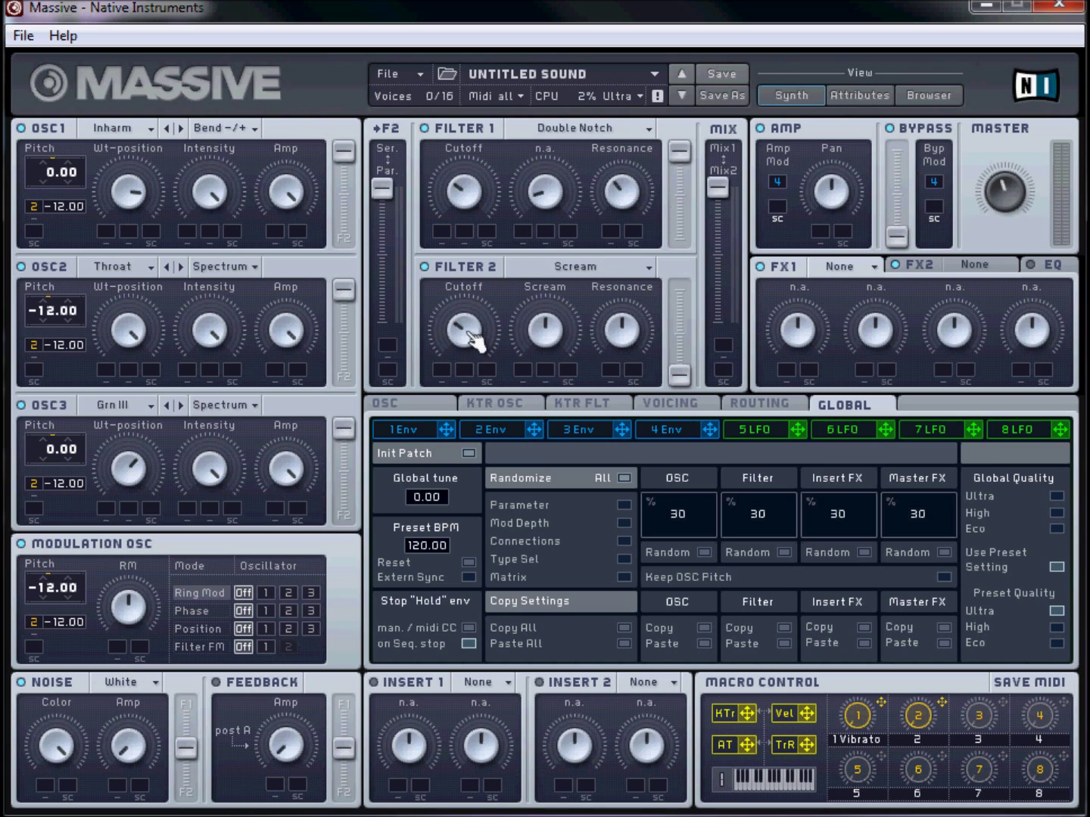
mouse_move(475, 342)
left_mouse_down()
mouse_move(481, 445)
mouse_move(477, 355)
left_mouse_up()
left_click_drag(1066, 704, 482, 338)
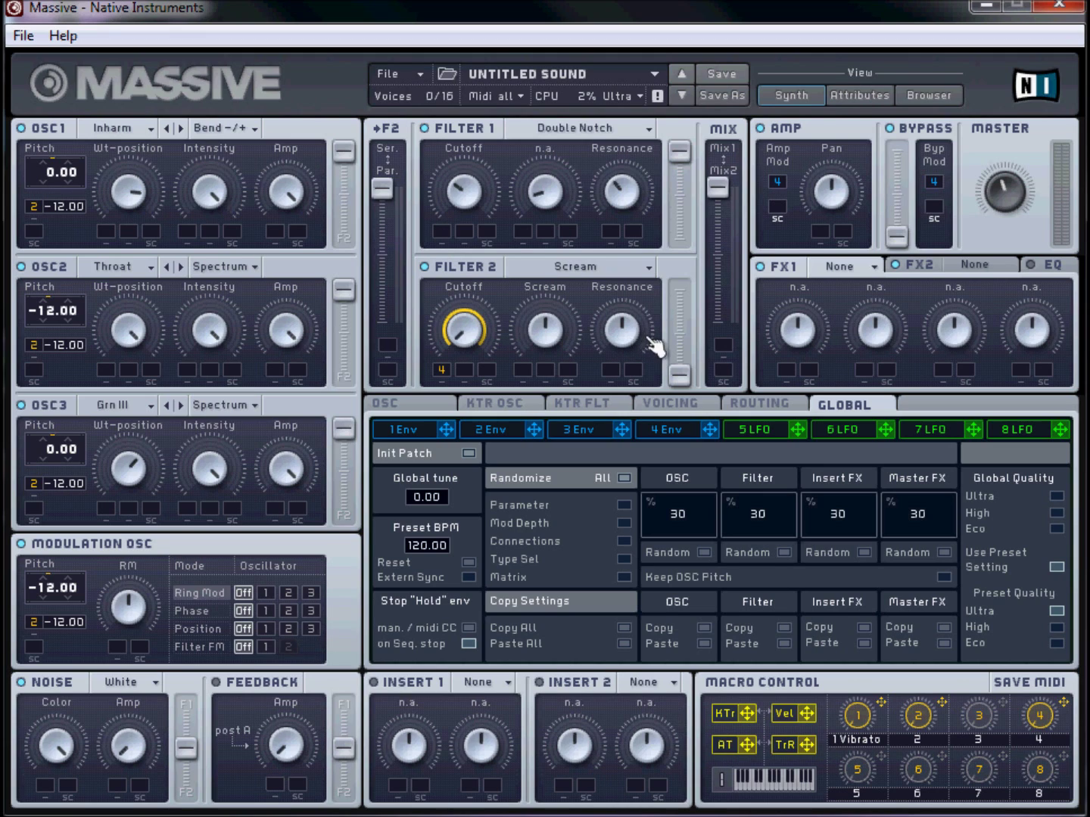
left_click_drag(680, 375, 685, 218)
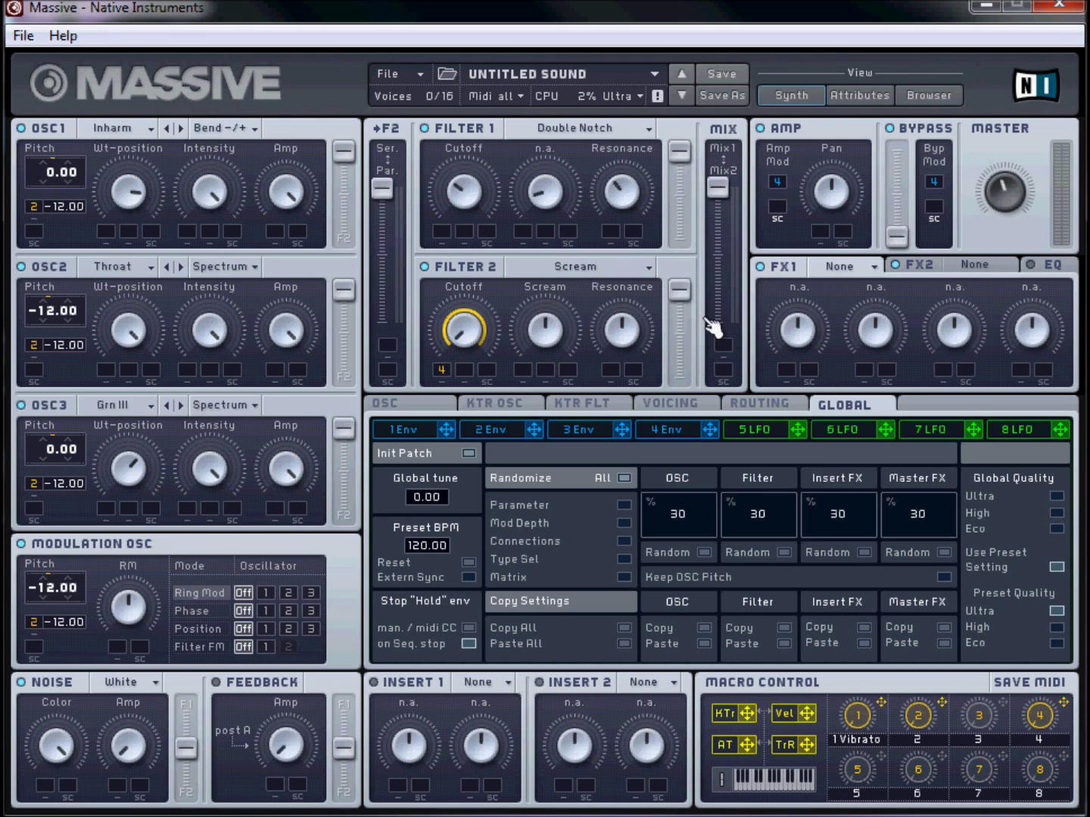
left_click_drag(718, 194, 719, 323)
- Assign LFO 5 to the Wt-position of OSC2 and OSC3 and to Filter 1's Cutoff, setting each modulation range
left_click_drag(804, 445, 90, 253)
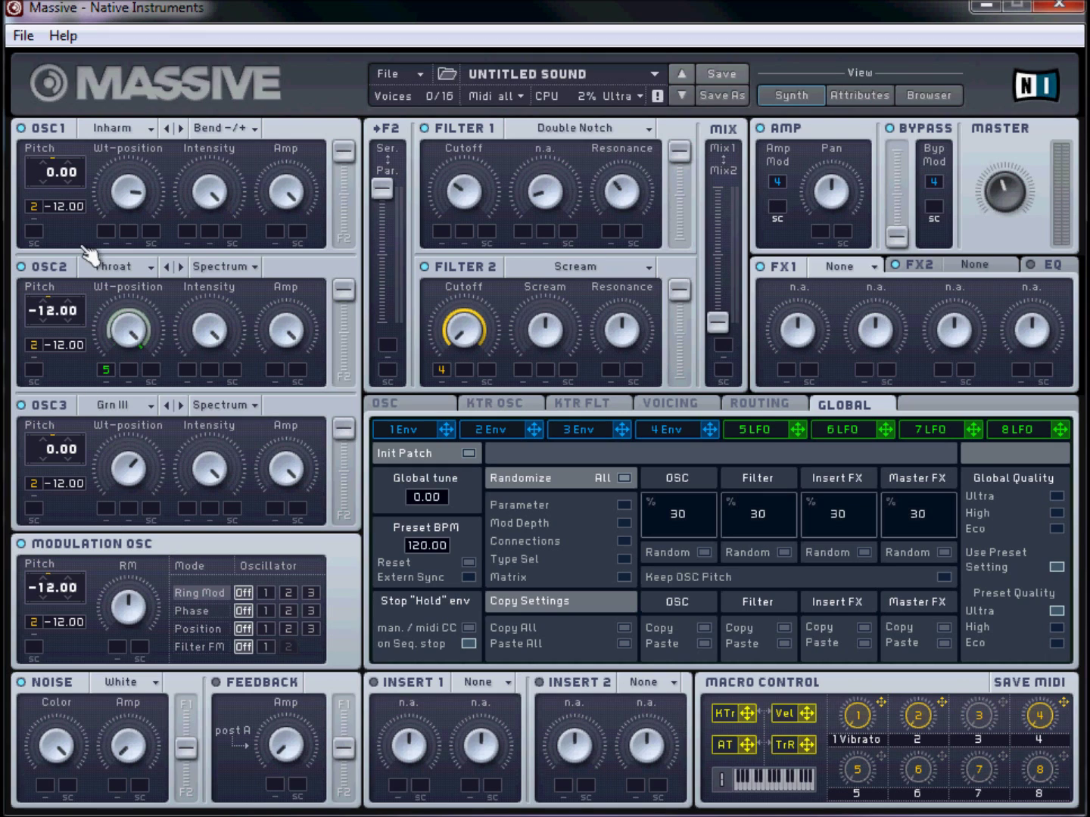
left_click_drag(92, 361, 93, 556)
left_click_drag(798, 430, 113, 508)
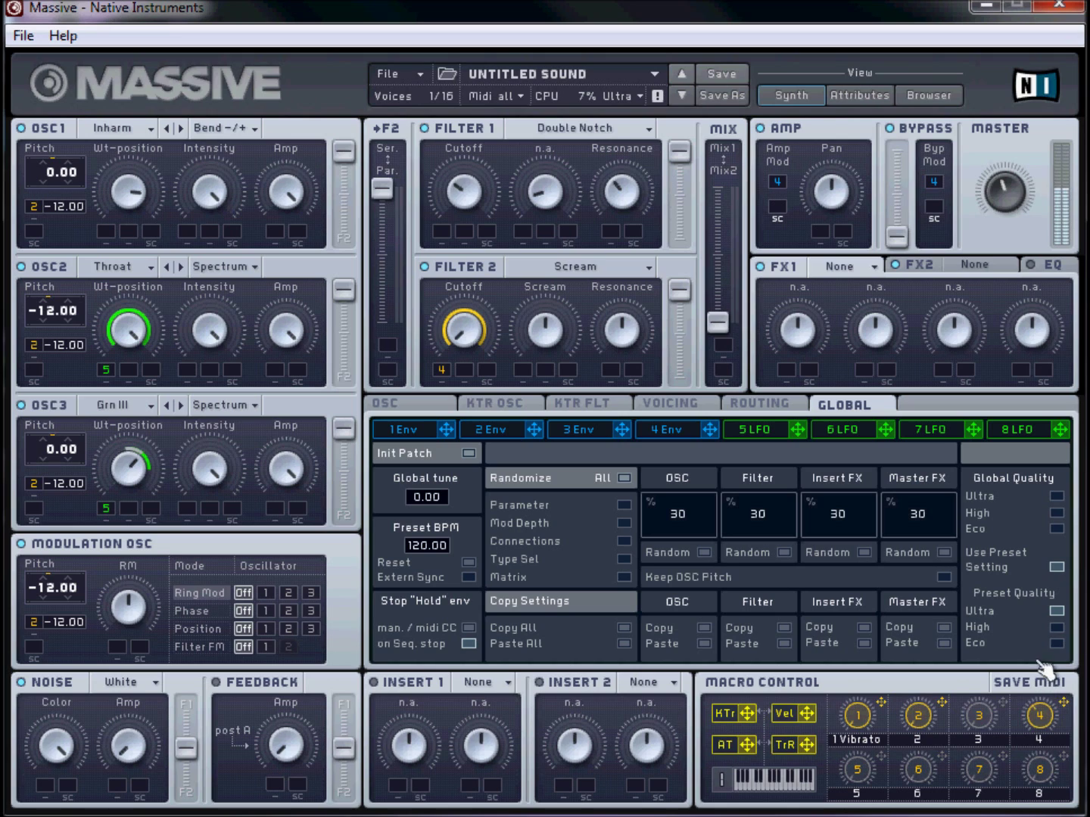
mouse_move(159, 484)
left_mouse_down()
mouse_move(147, 496)
mouse_move(146, 438)
mouse_move(146, 486)
mouse_move(162, 479)
left_mouse_up()
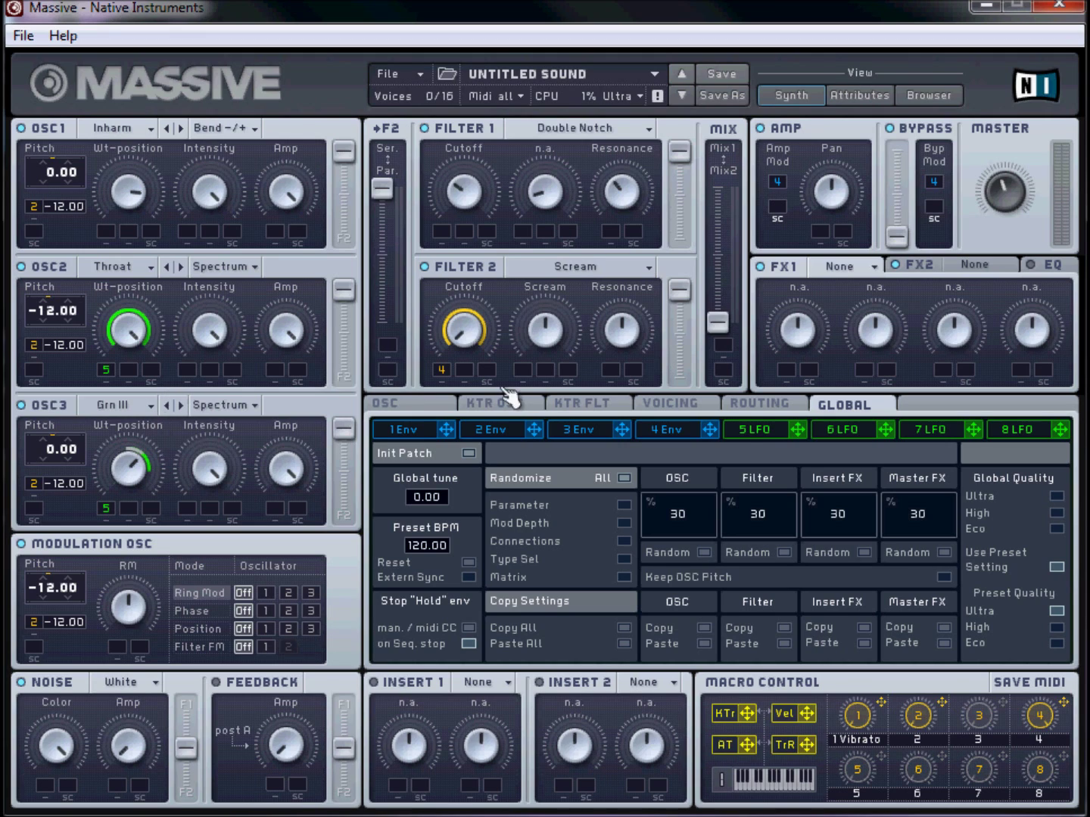
left_click_drag(807, 437, 458, 243)
left_click_drag(456, 242, 454, 210)
- Set the FX1 effect to Dimension Expander
left_click(850, 269)
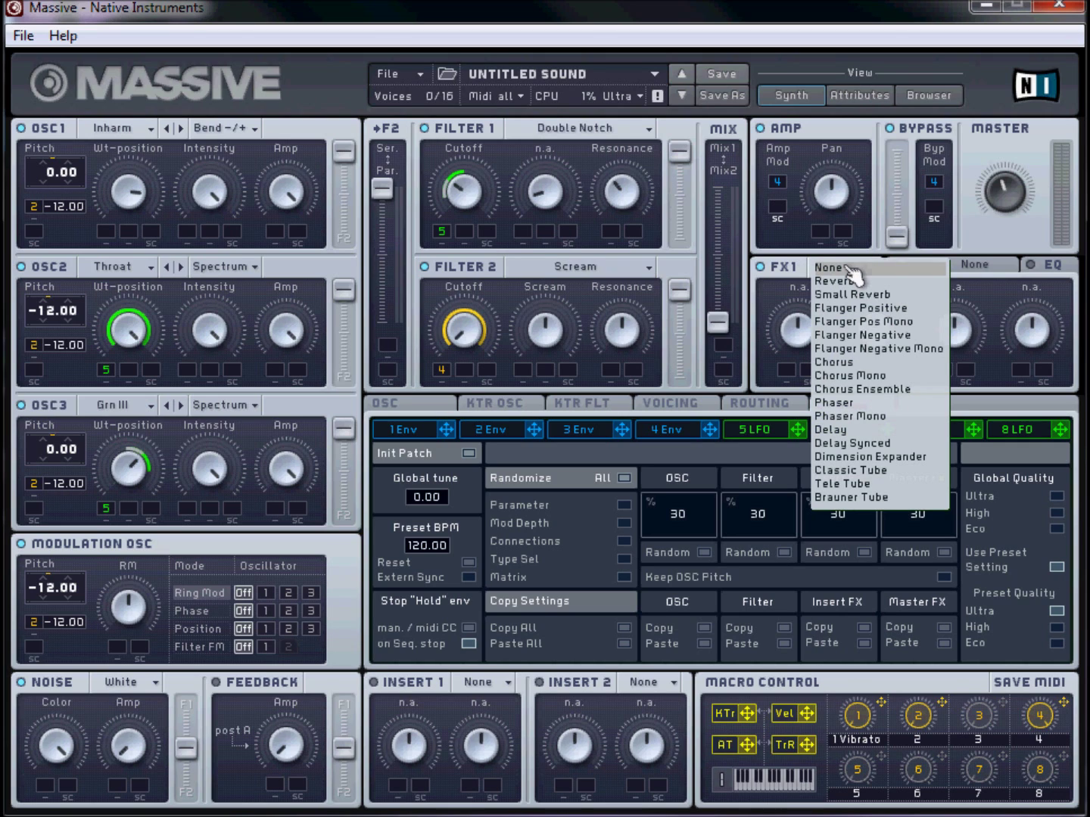
left_click(869, 459)
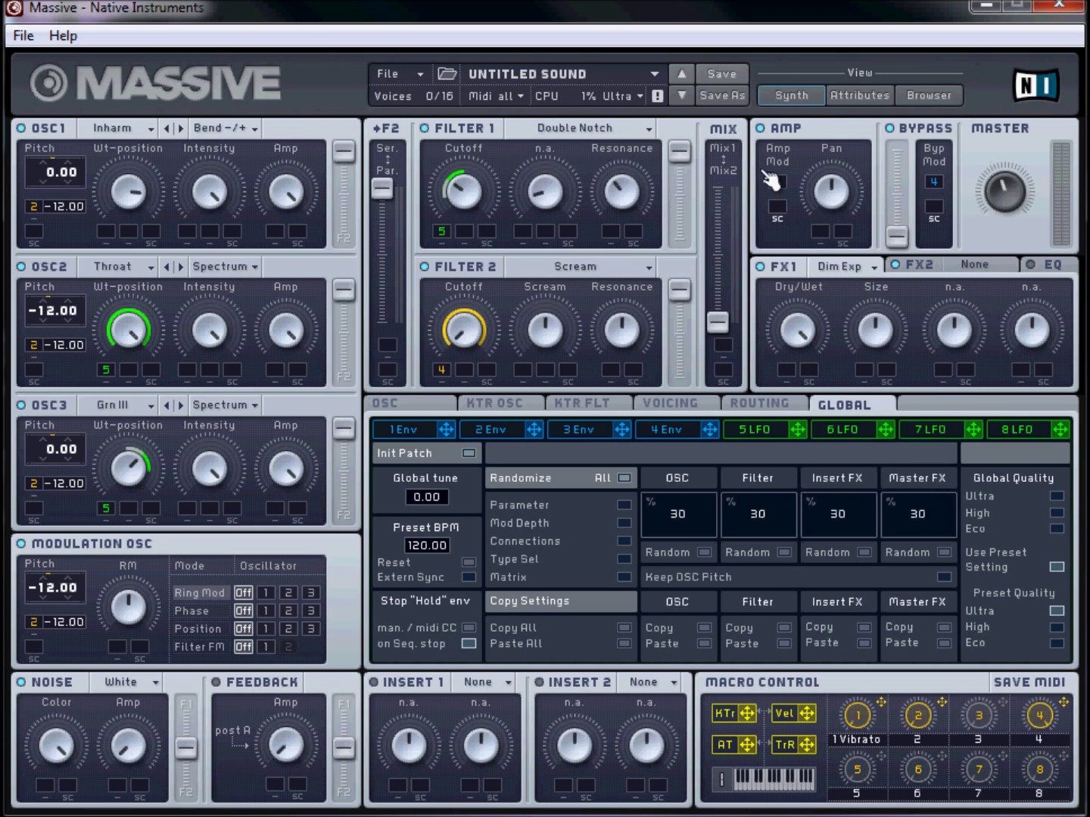
left_click_drag(863, 333, 876, 342)
left_click_drag(1032, 326, 985, 23)
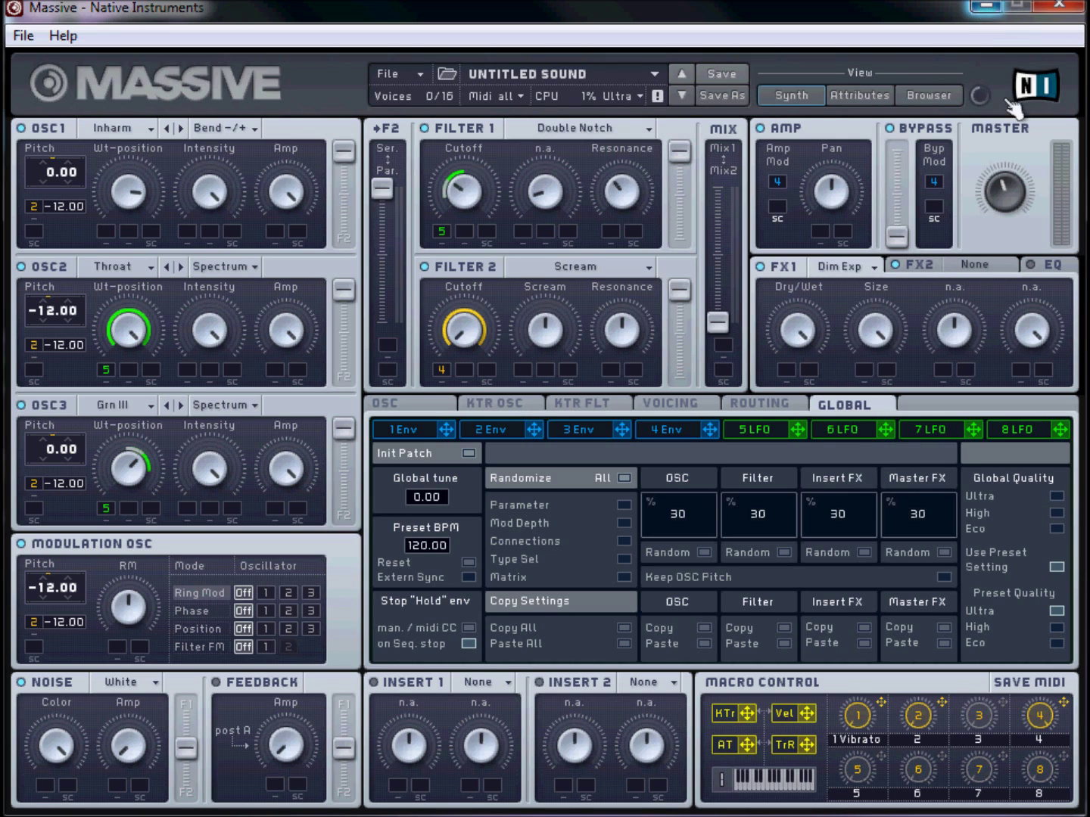
- Raise the Low Shelf, Boost and High Shelf settings of the EQ
left_click(1062, 273)
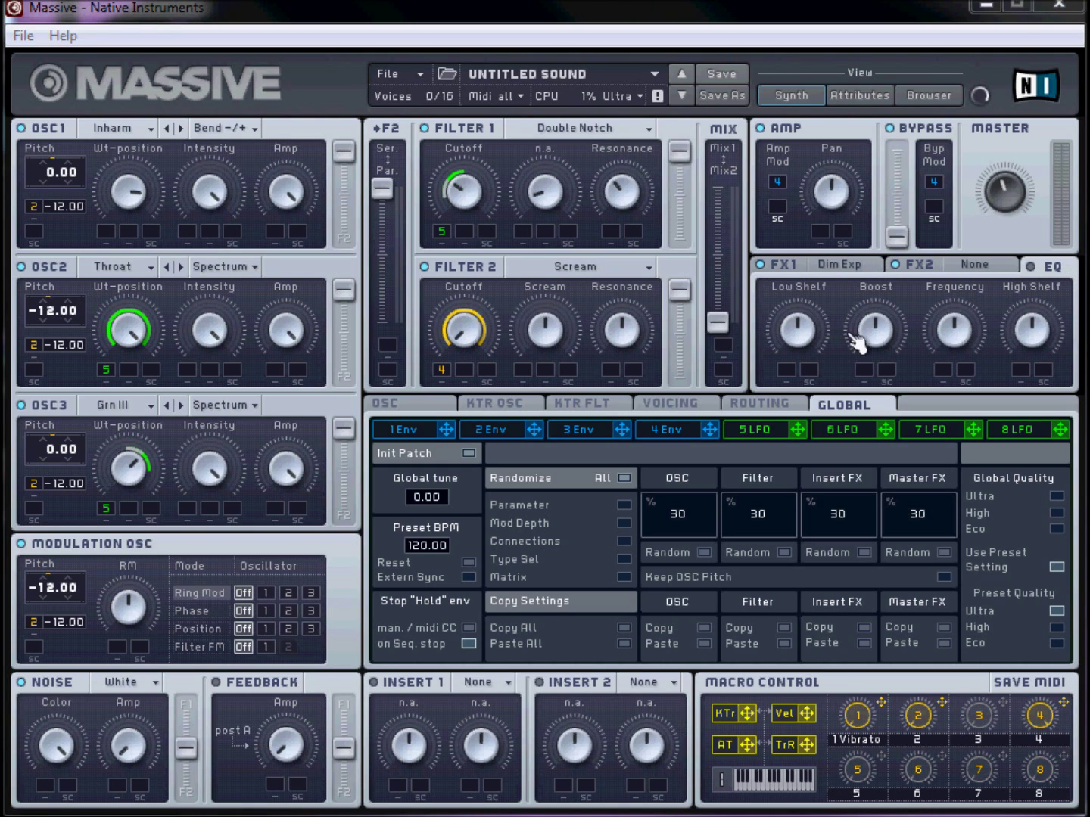
left_click_drag(803, 333, 847, 262)
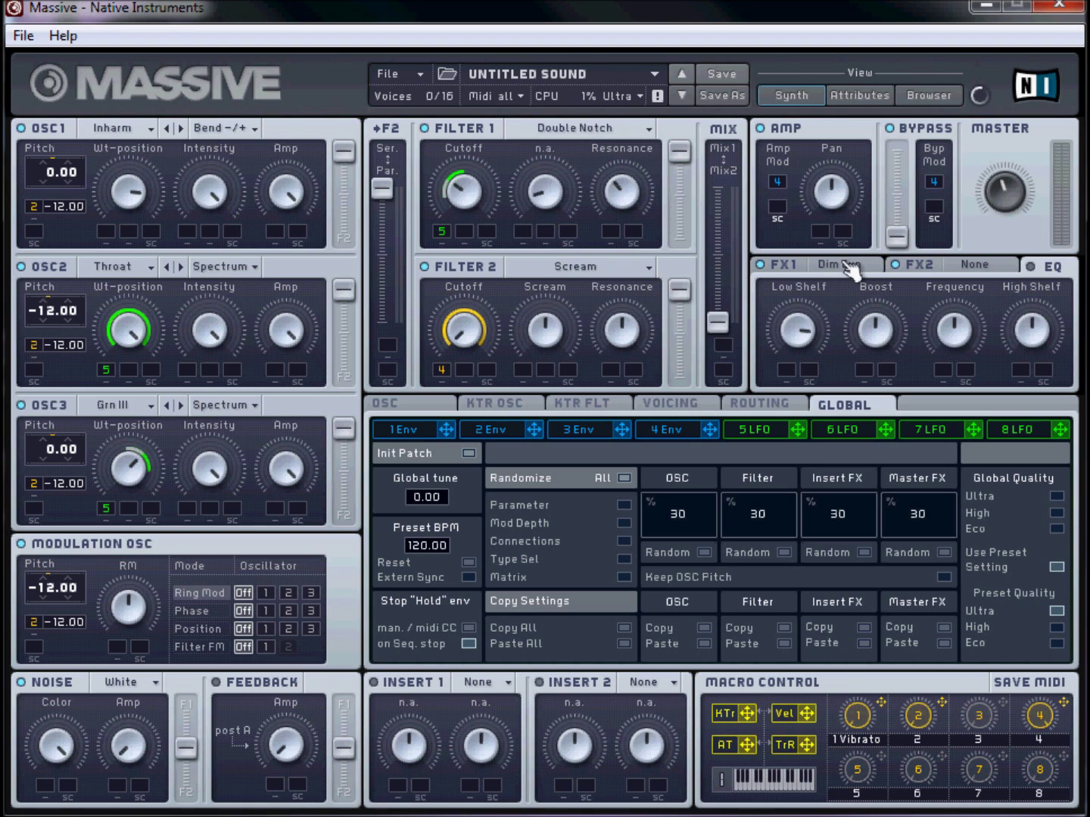
left_click_drag(853, 275, 855, 276)
left_click_drag(883, 327, 906, 307)
left_click_drag(1030, 337, 1057, 312)
- Set the FX2 effect to Reverb and lower its Dry/Wet amount
left_click(932, 269)
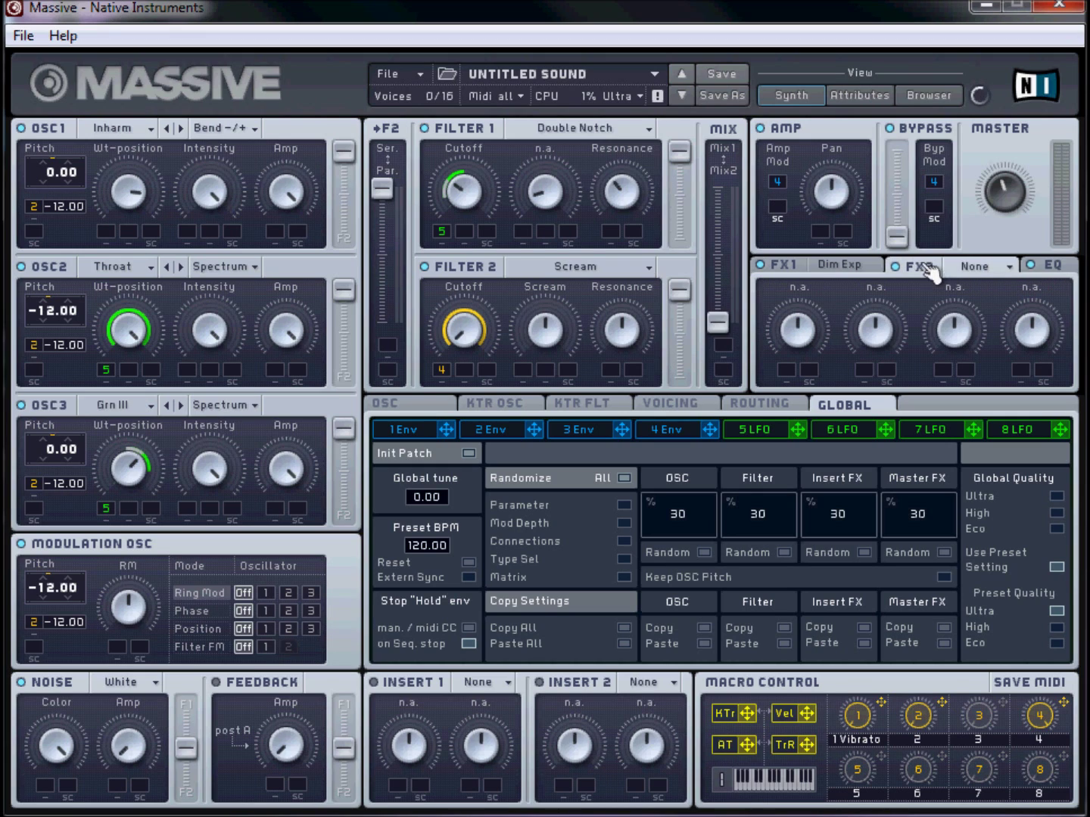
left_click(976, 275)
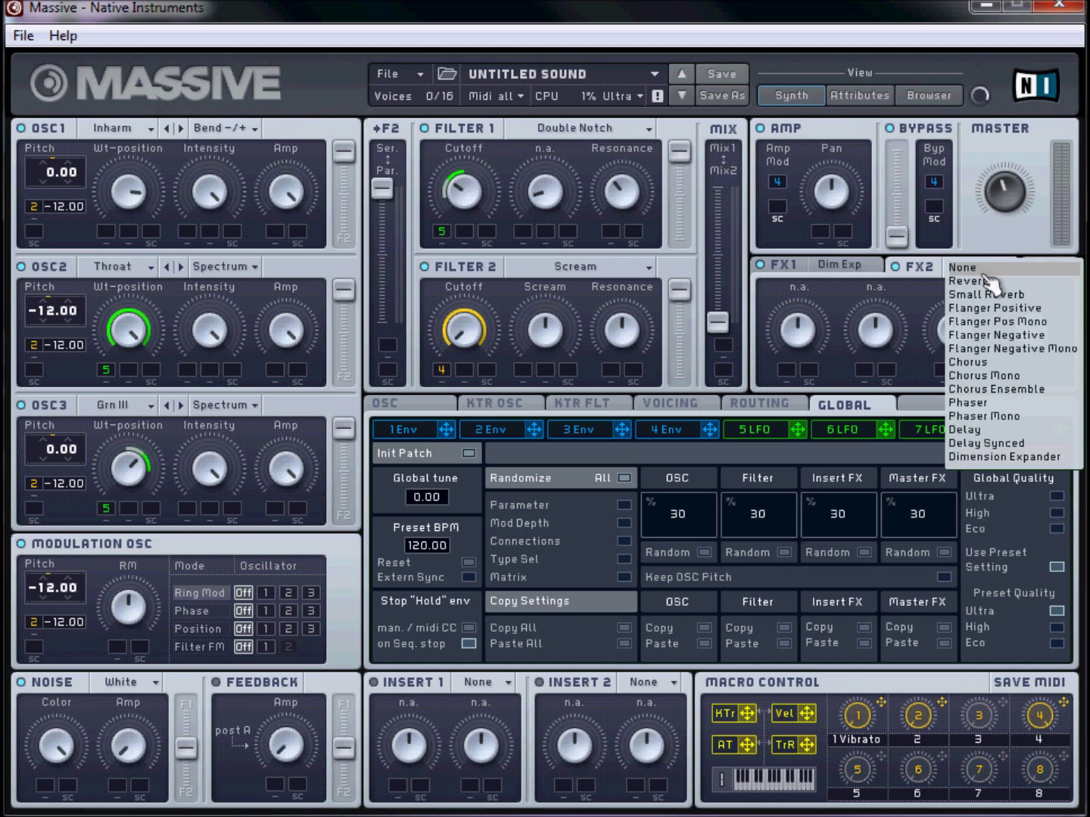
left_click(976, 282)
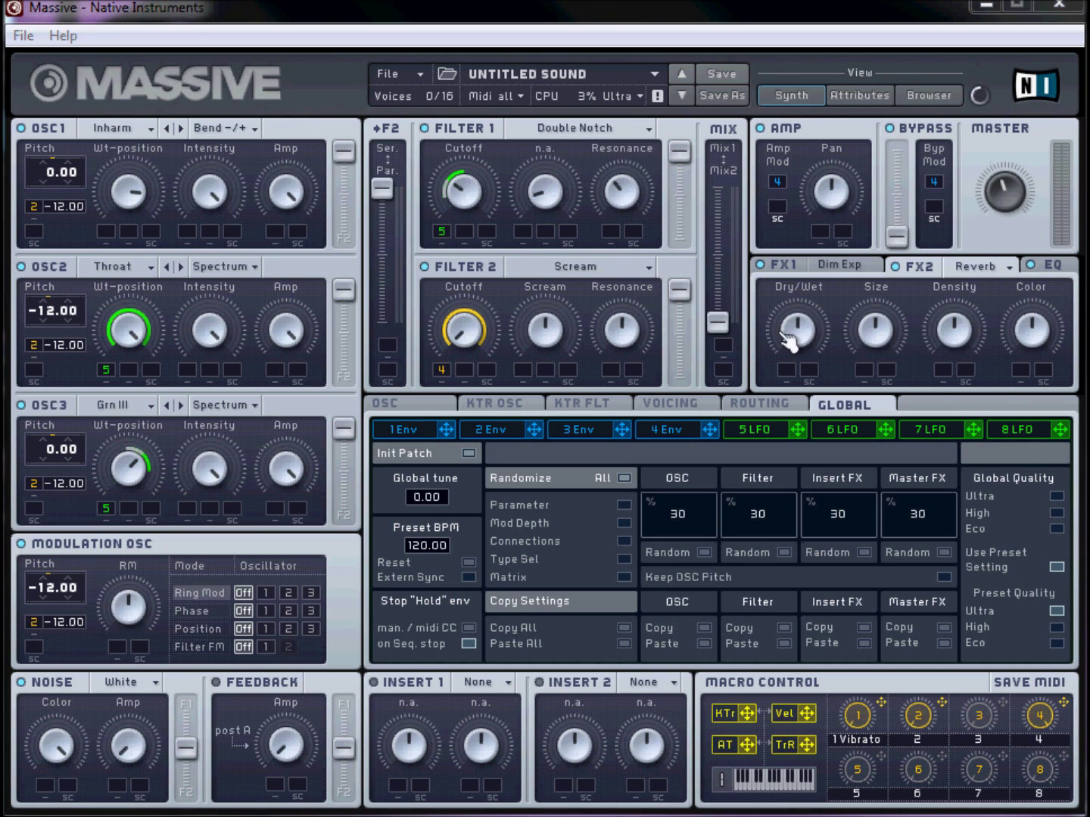
left_click_drag(807, 339, 810, 371)
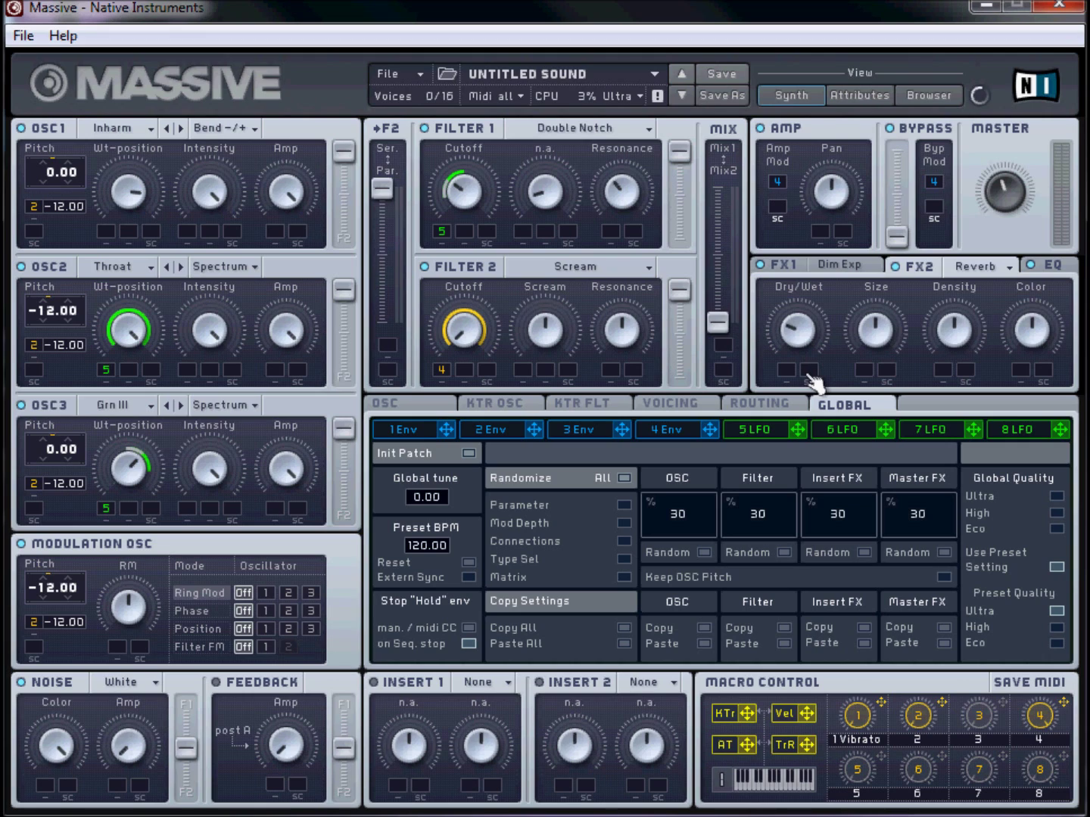
left_click_drag(814, 384, 815, 386)
- Modulate the reverb's Dry/Wet upward with macro 5, reduce its Size and raise its Color to maximum
left_click_drag(889, 764, 784, 275)
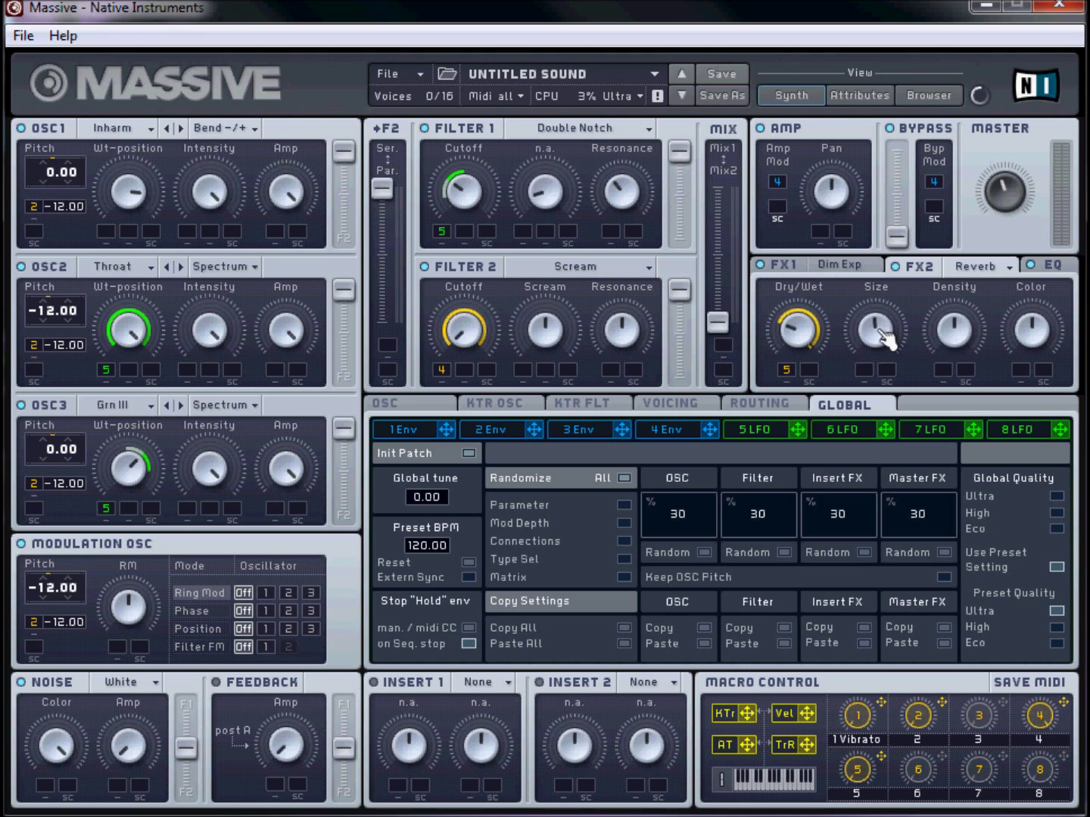
left_click_drag(880, 334, 875, 359)
left_click_drag(1056, 339, 1048, 348)
- Enable Insert 1 as a Bitcrusher with Dry/Wet at maximum, modulated by macro 3 over its full range
left_click(373, 682)
left_click(487, 682)
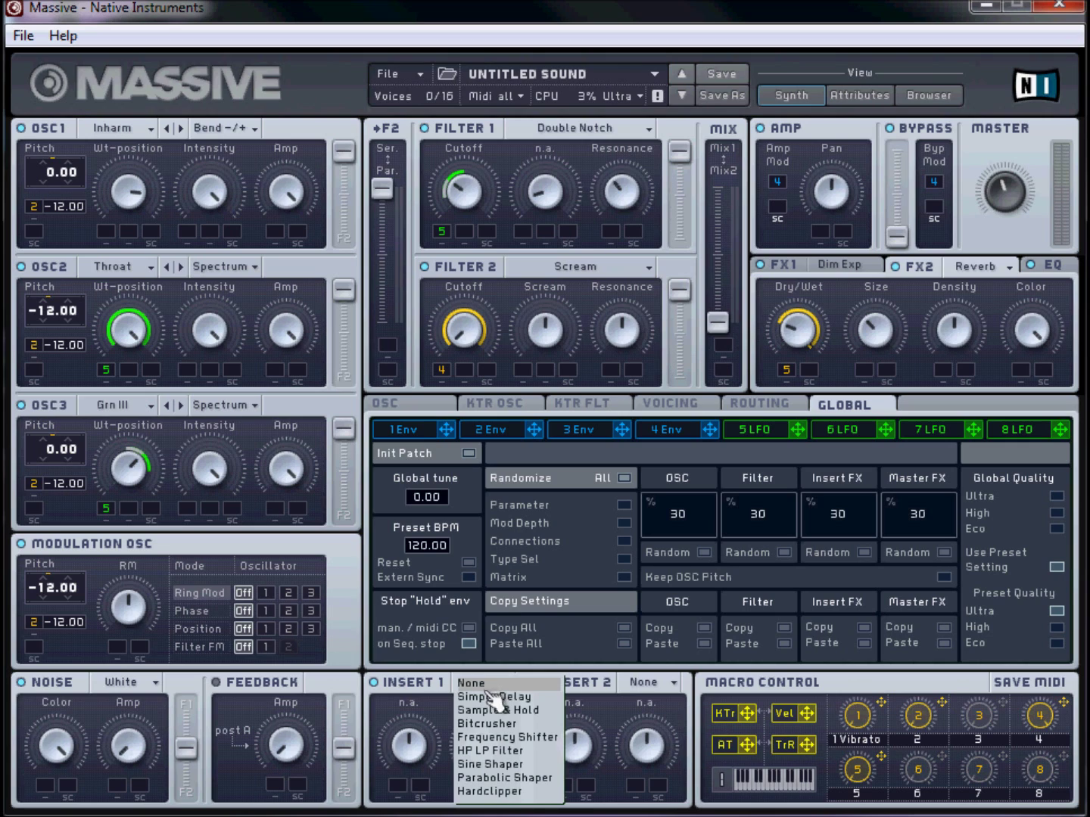
left_click(494, 723)
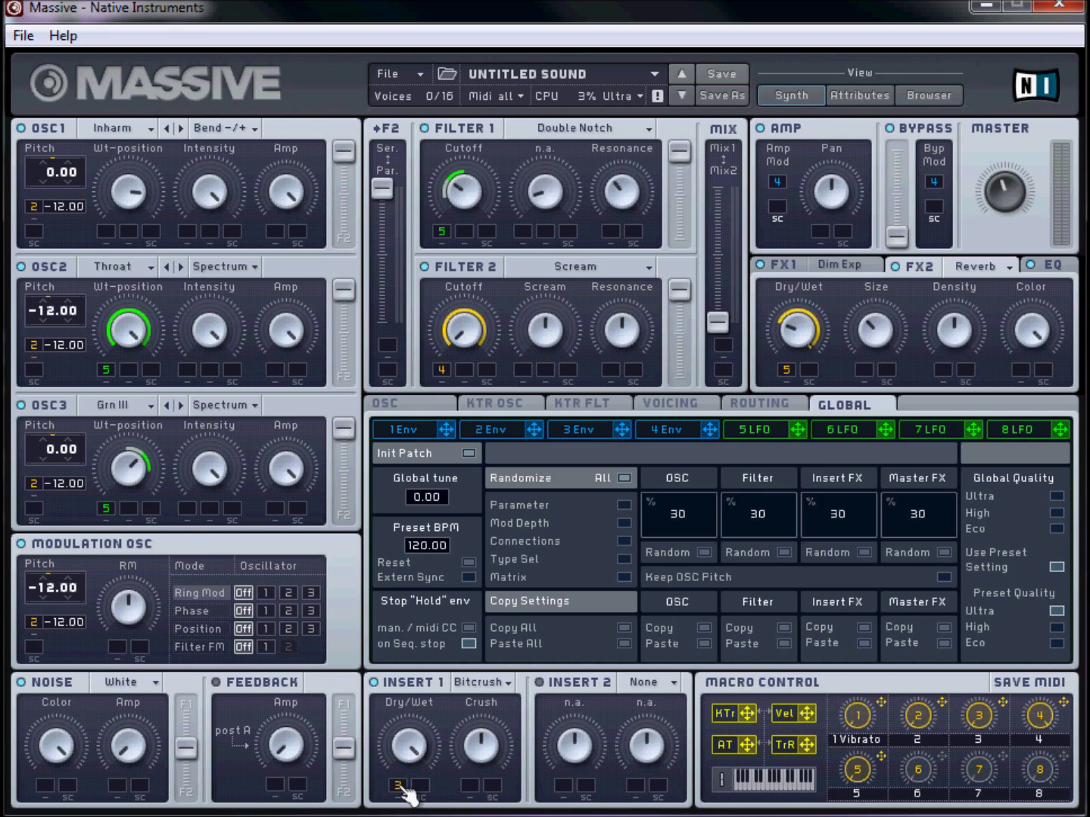
left_click_drag(406, 788, 406, 761)
left_click_drag(401, 786, 429, 808)
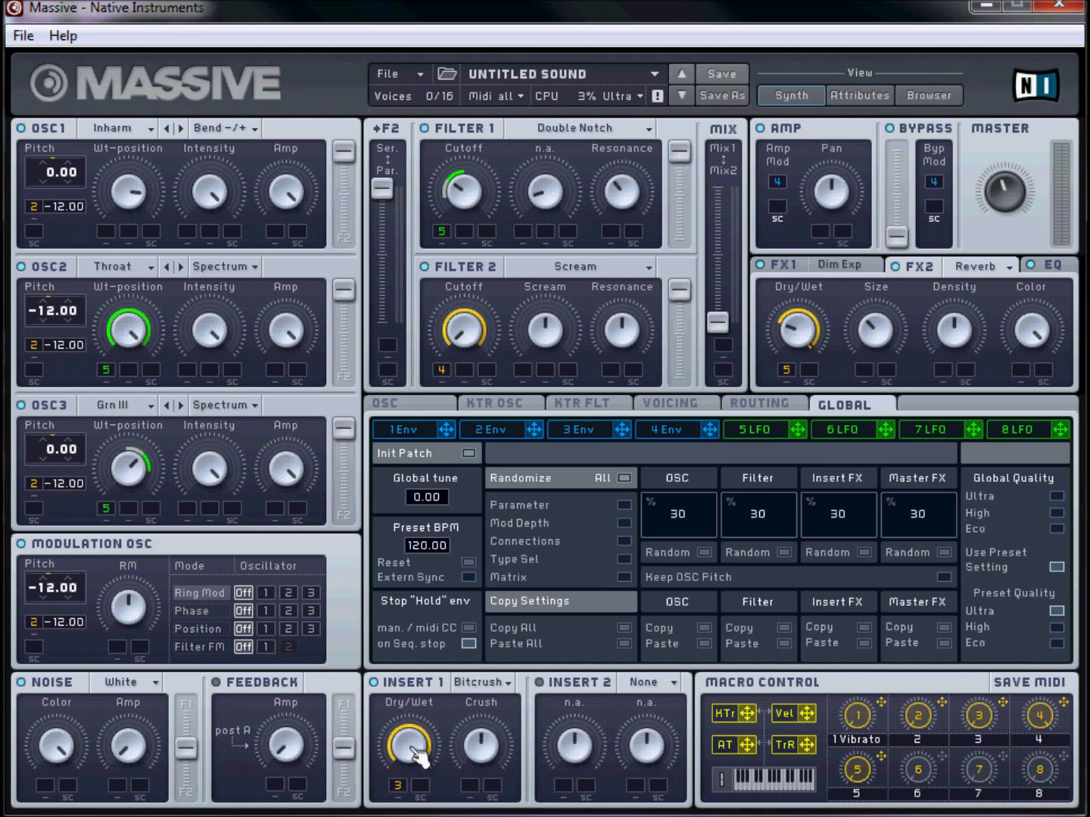
left_click_drag(416, 749, 421, 802)
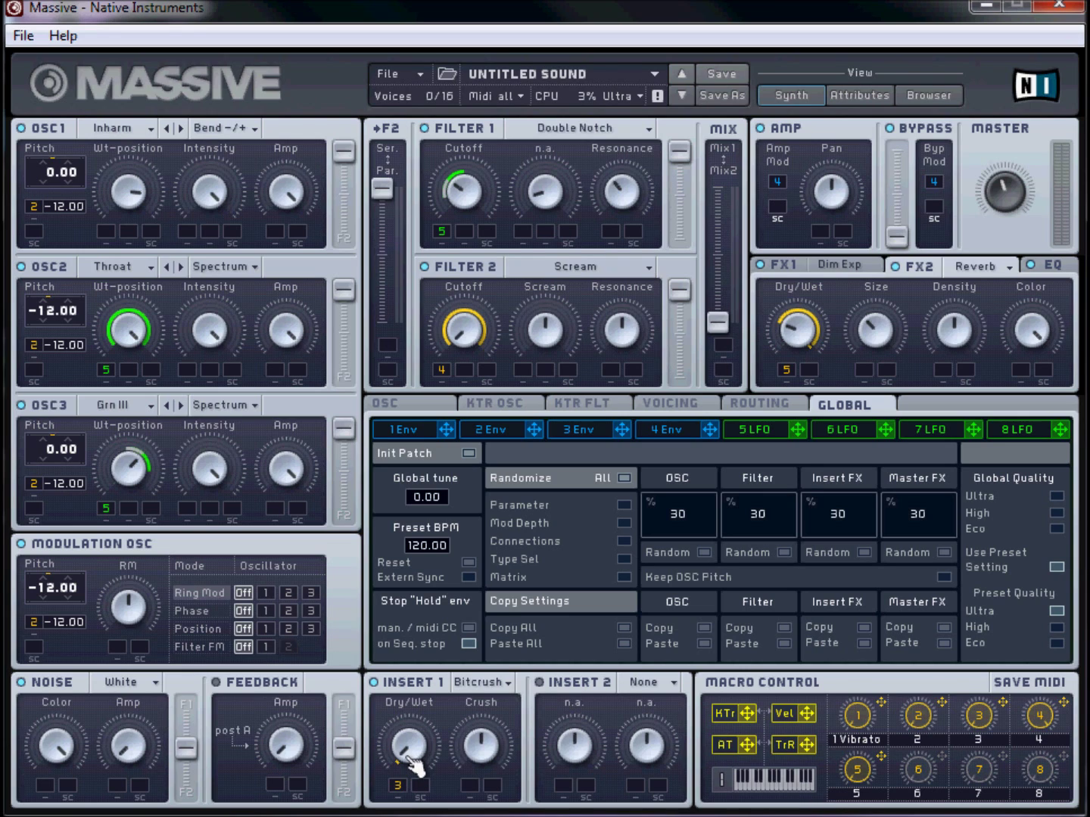
left_click_drag(414, 767, 409, 515)
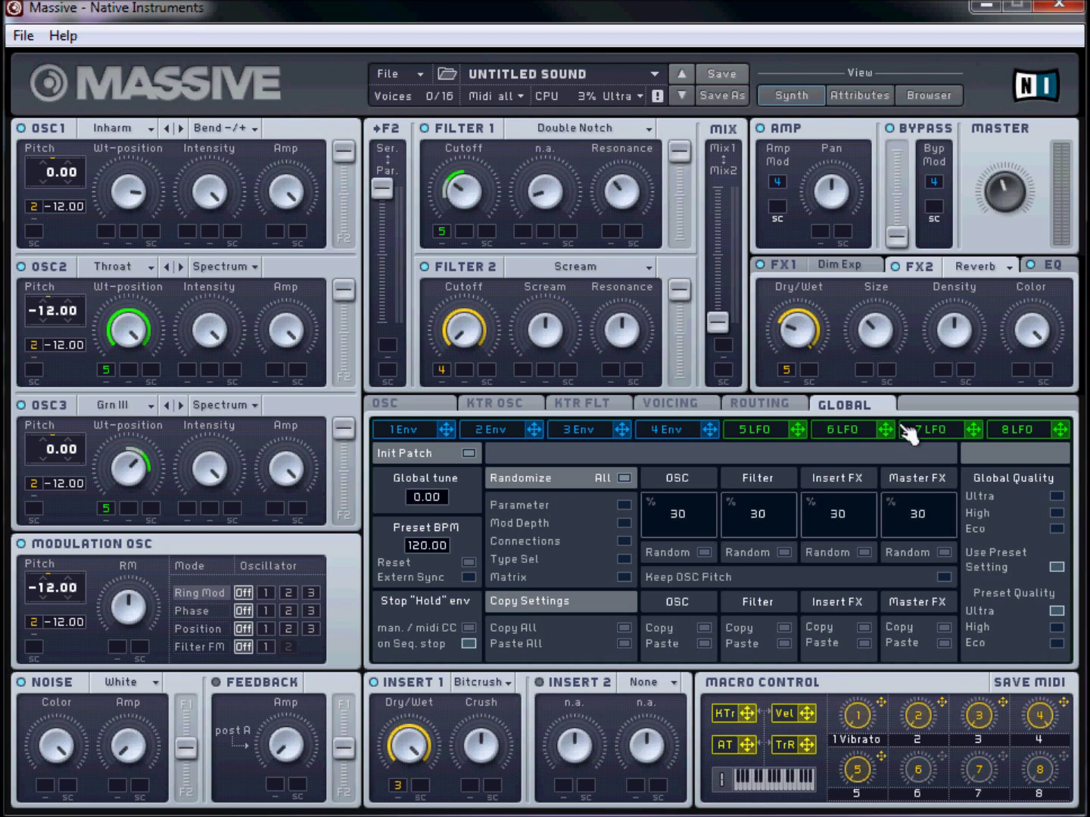
- Set both LFO 5 curves to square waves and shift the second curve's phase by about half a cycle
left_click(754, 432)
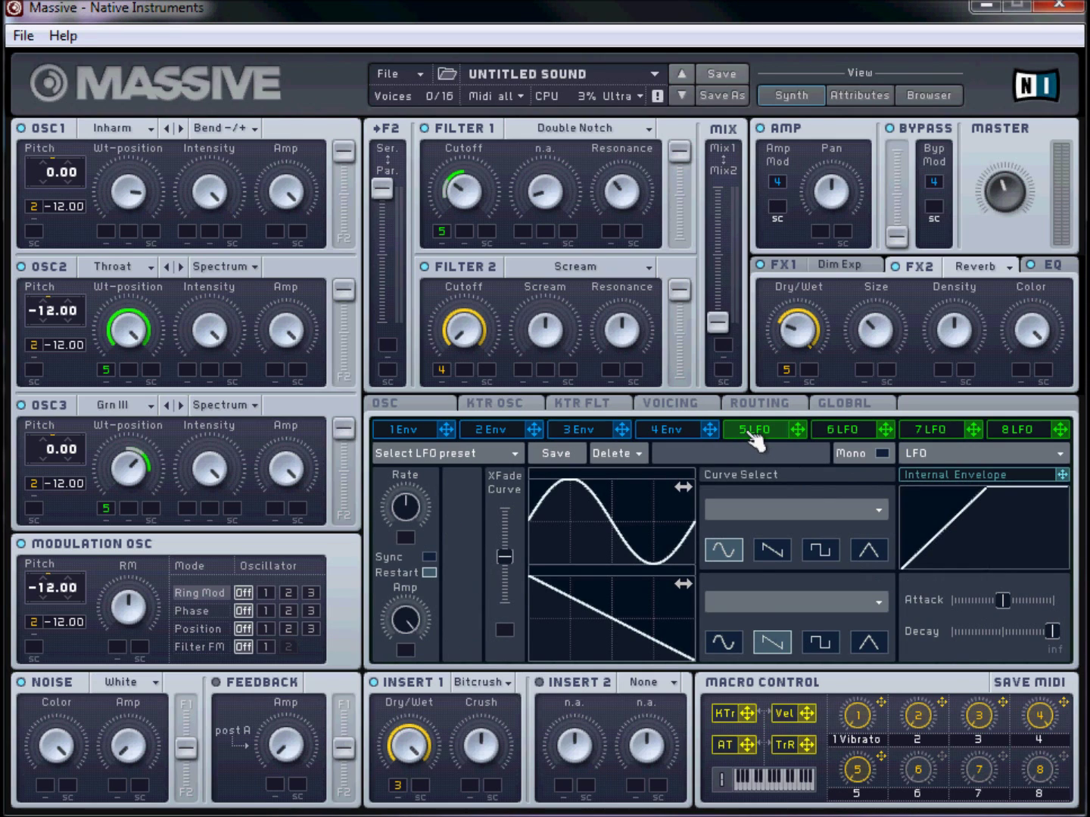
left_click(820, 555)
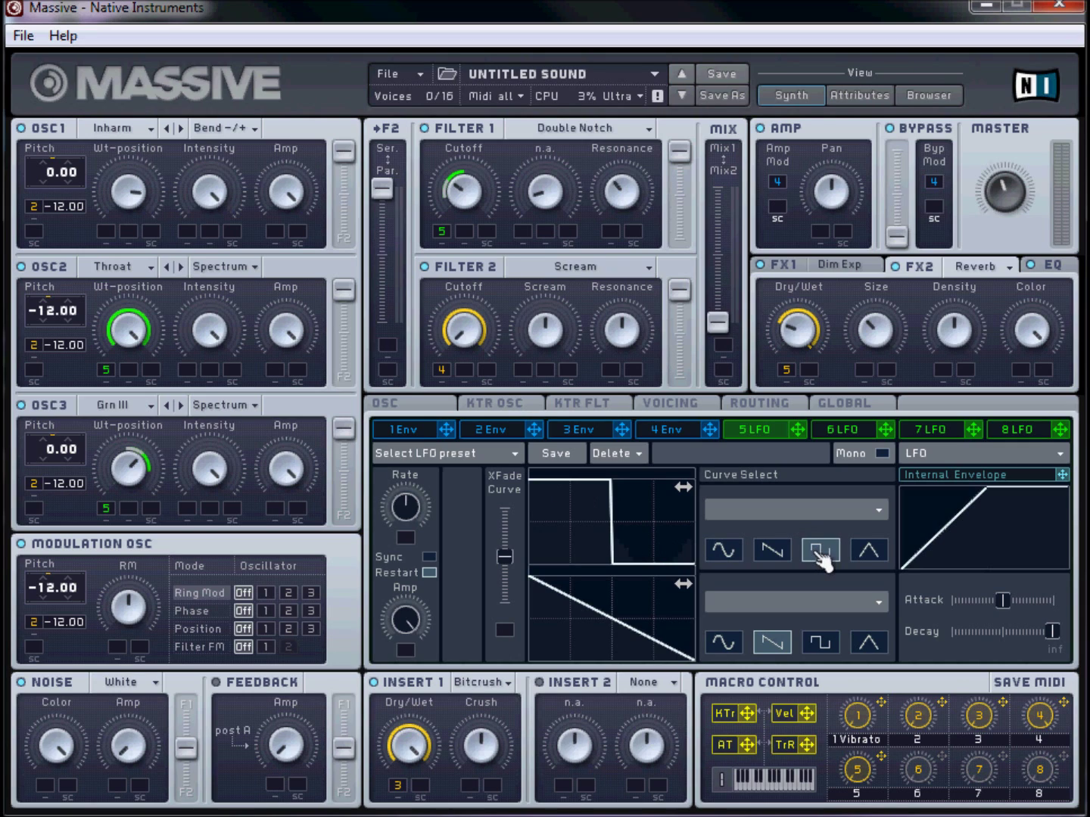
left_click(821, 644)
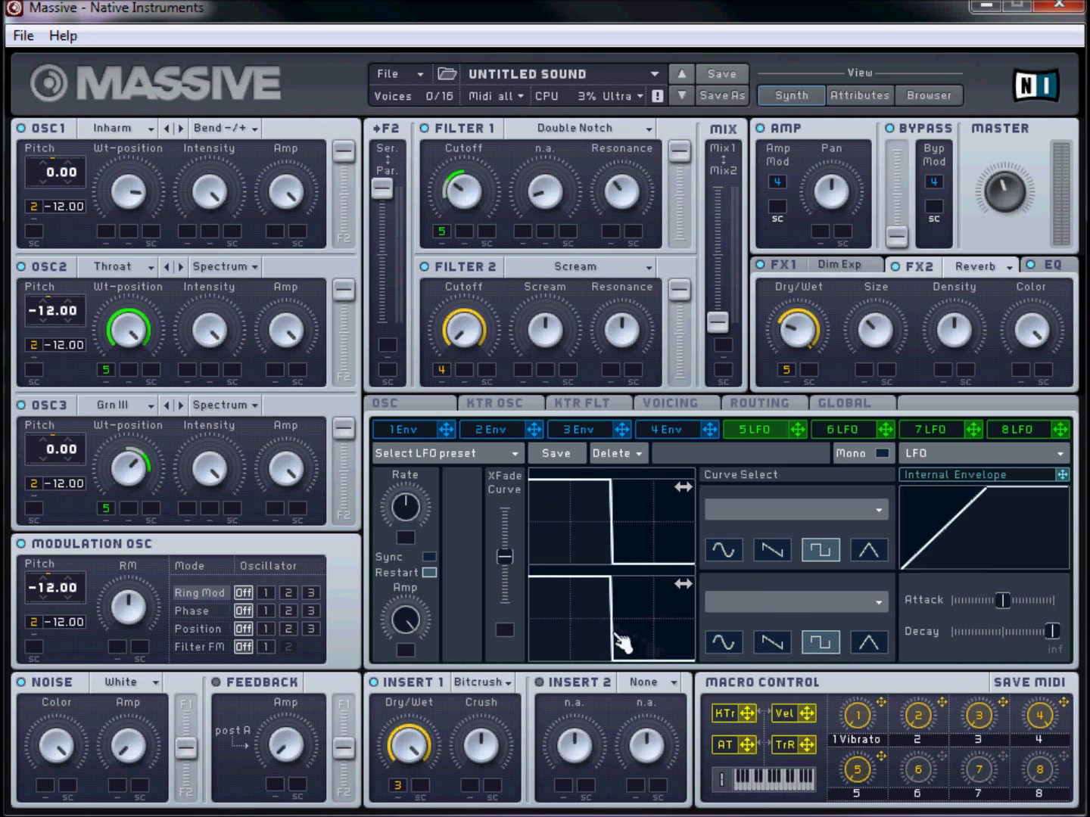
left_click_drag(607, 628, 687, 634)
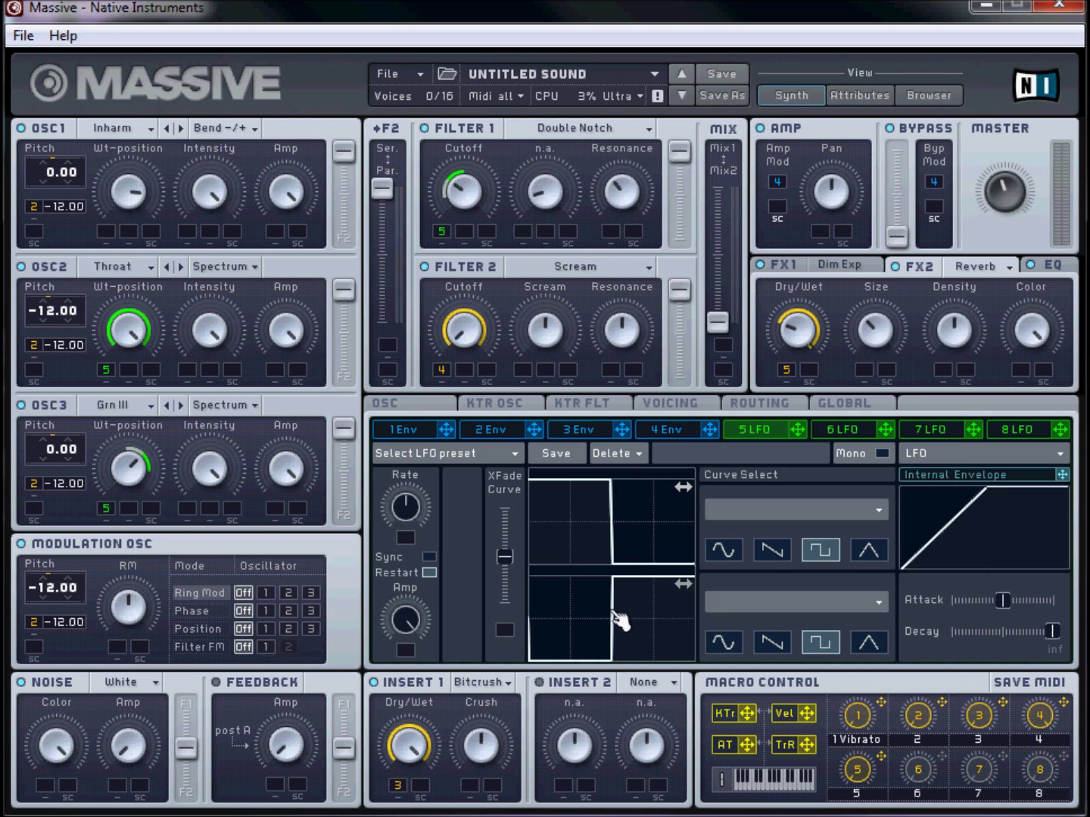
left_click_drag(617, 620, 617, 622)
- Clear macro 1 and assign it to LFO 5's XFade Curve, with the fader at minimum and the full modulation range
right_click(884, 707)
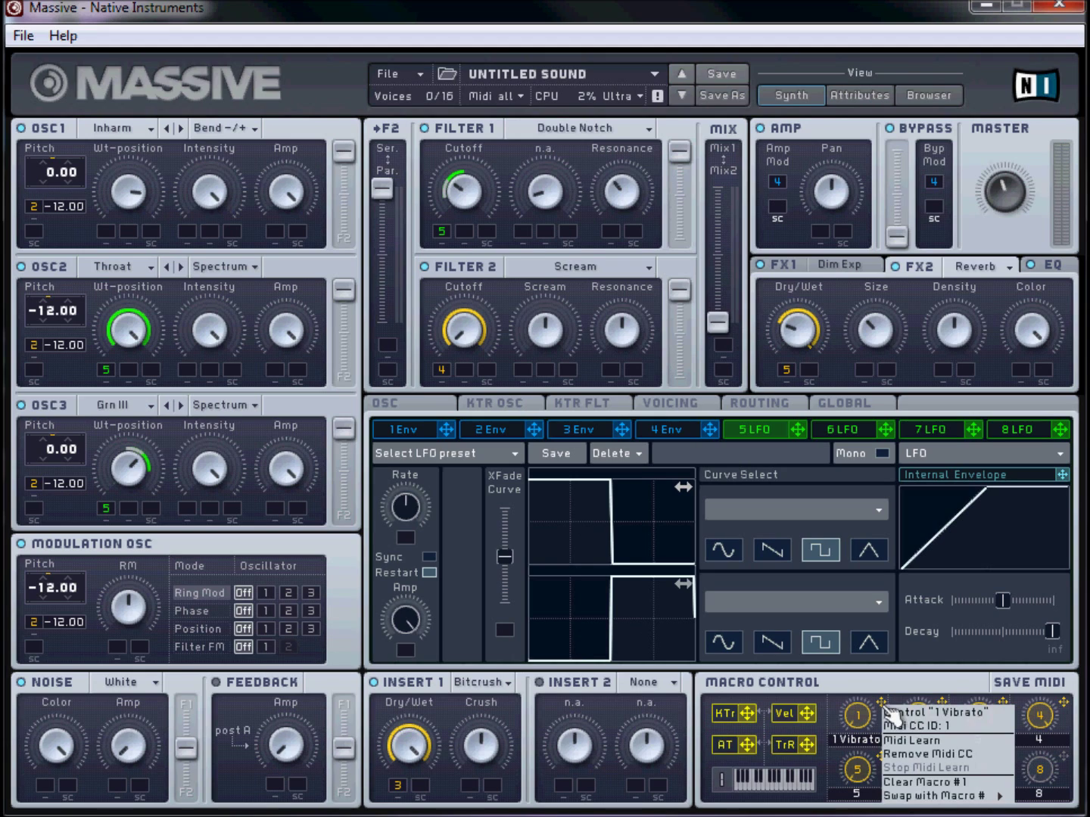
left_click(942, 783)
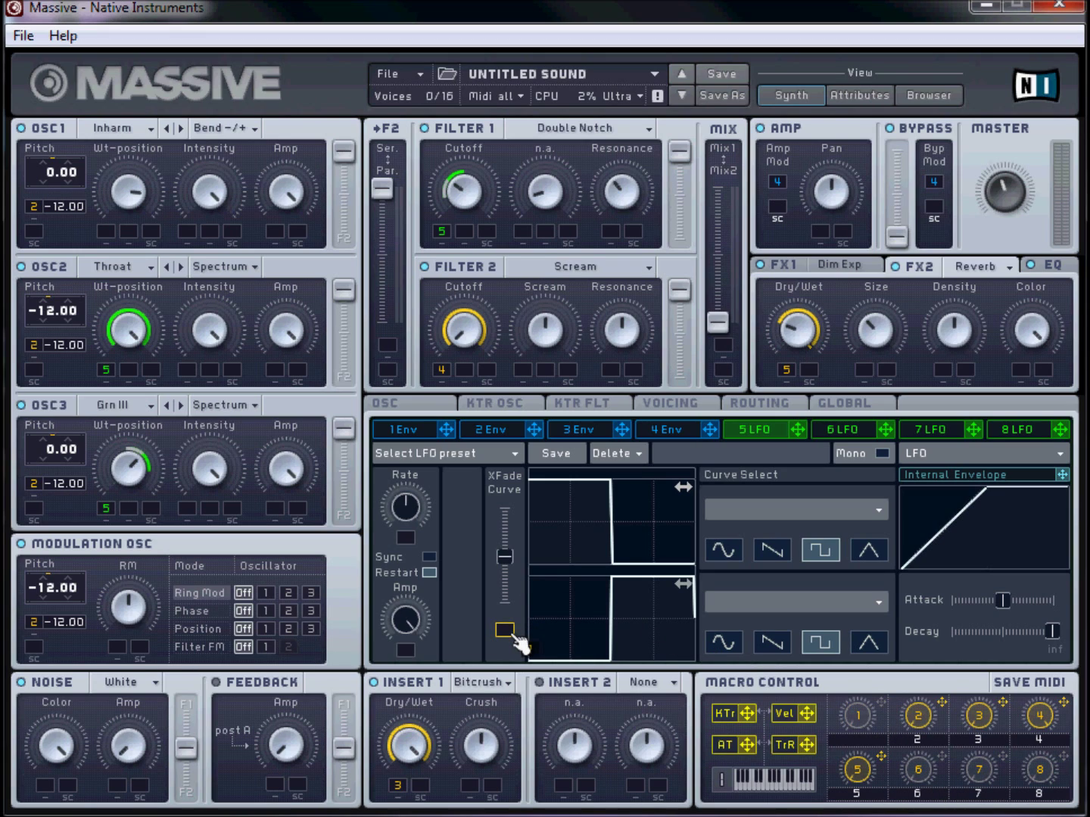
left_click_drag(514, 637, 514, 637)
left_click_drag(499, 556, 487, 494)
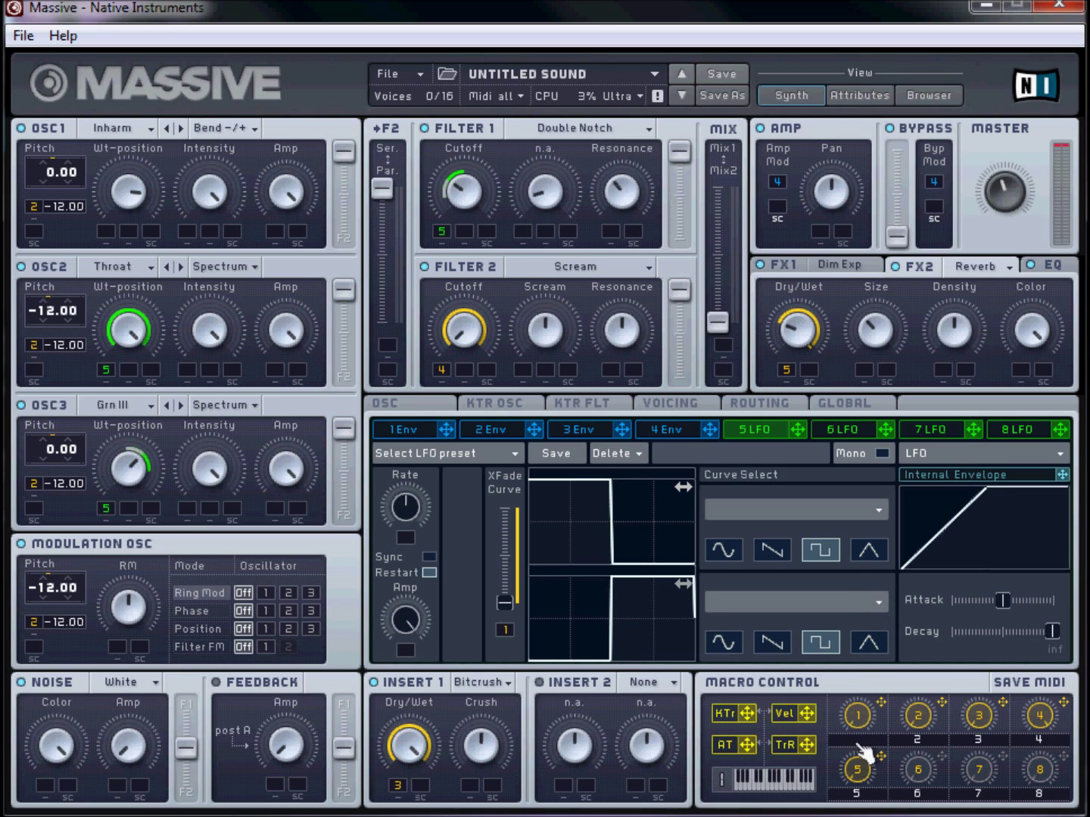
- Enable Sync on LFO 5 and set its Ratio to 32/1
left_click(430, 558)
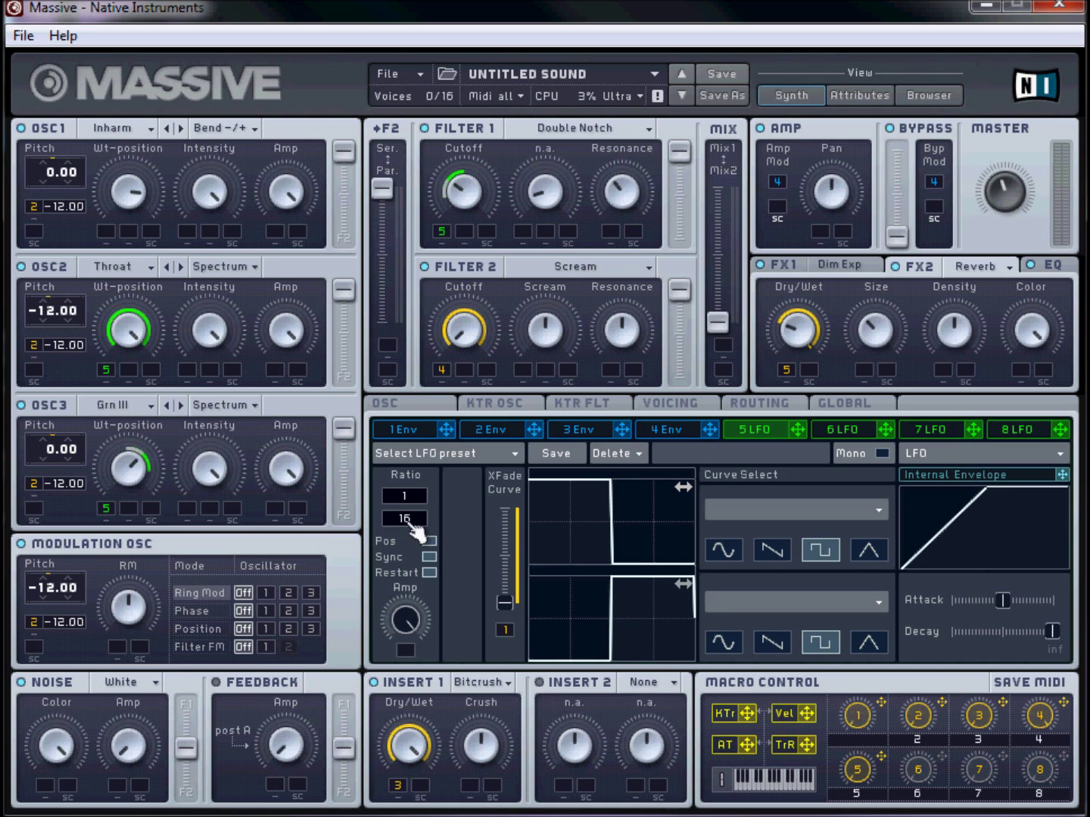
left_click_drag(411, 530, 414, 652)
left_click_drag(412, 500, 435, 264)
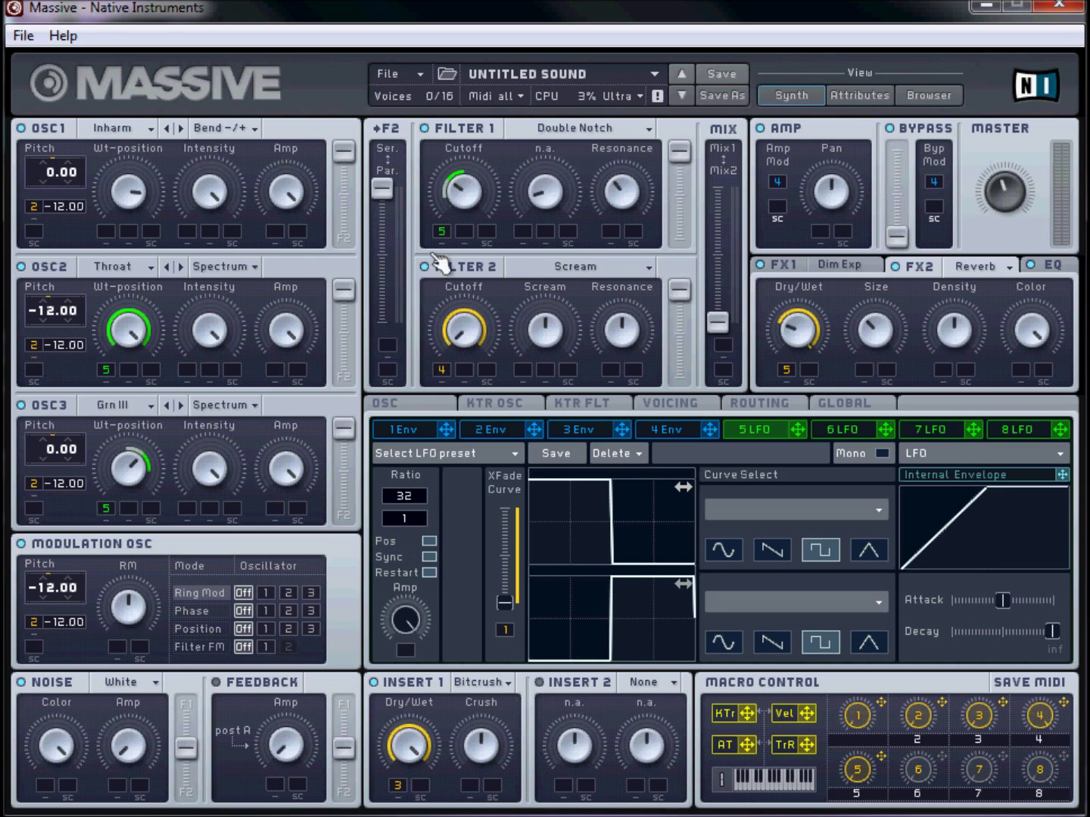